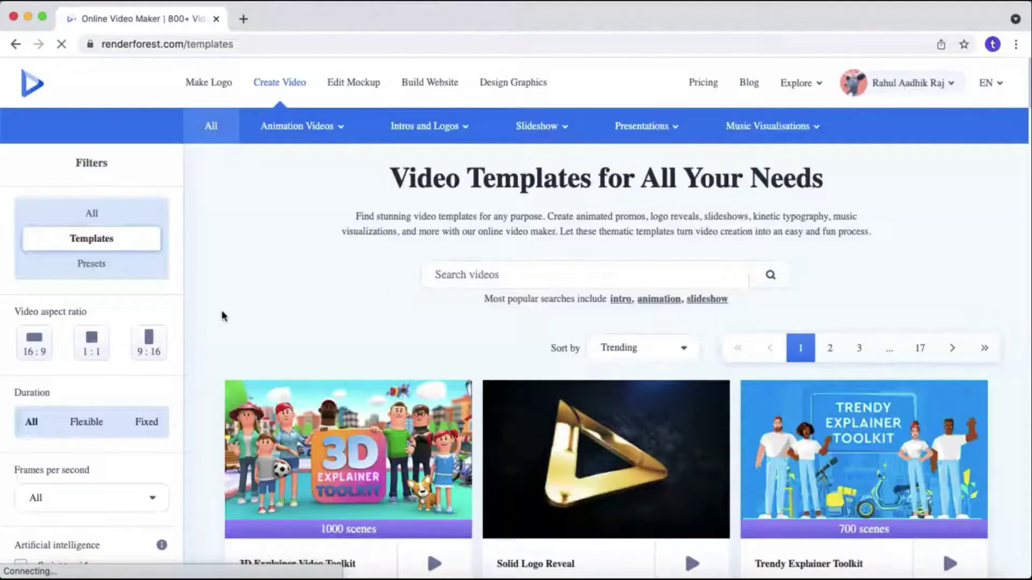
# Step: Browse Renderforest's video templates and ready-made whiteboard stories, and look through the scenes of the whiteboard animation project
pyautogui.scroll(-5, 220, 312)
pyautogui.scroll(-3, 217, 317)
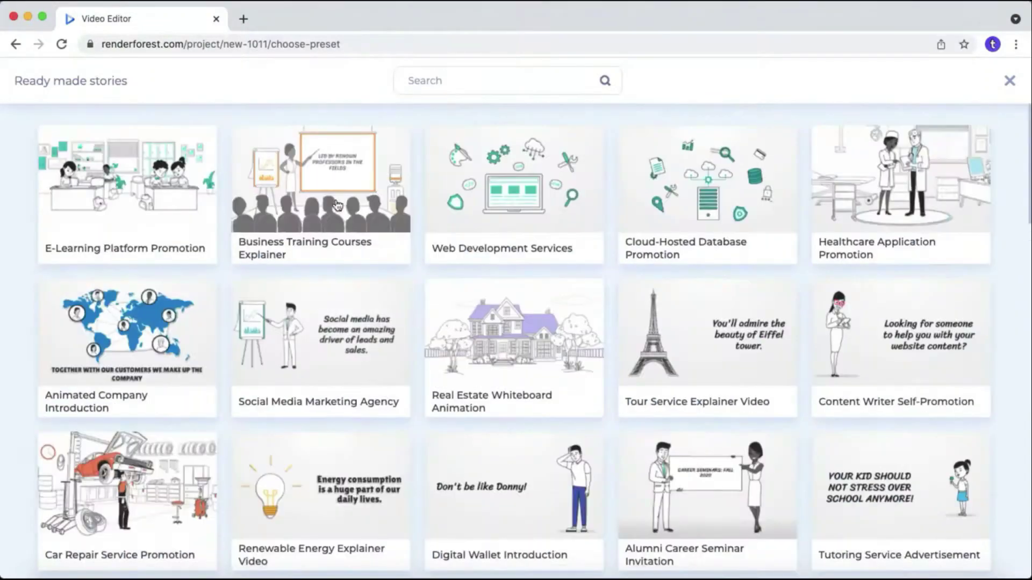
pyautogui.click(337, 205)
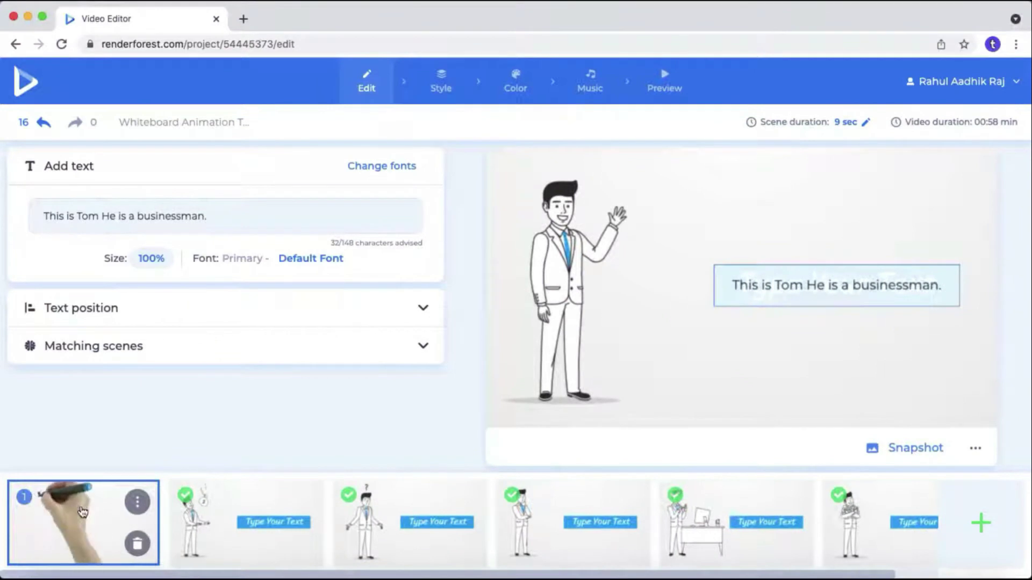
pyautogui.click(161, 356)
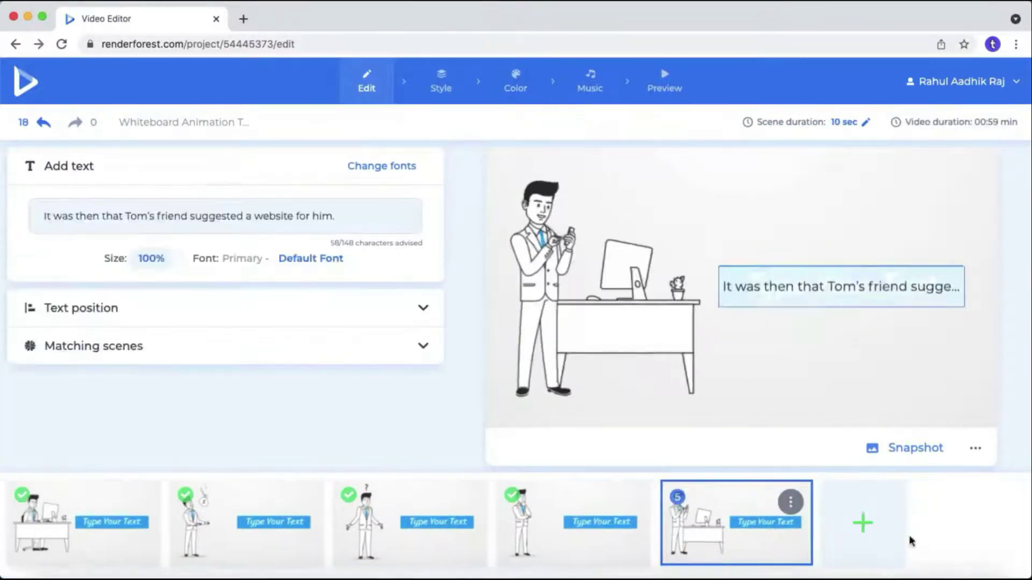
pyautogui.click(860, 529)
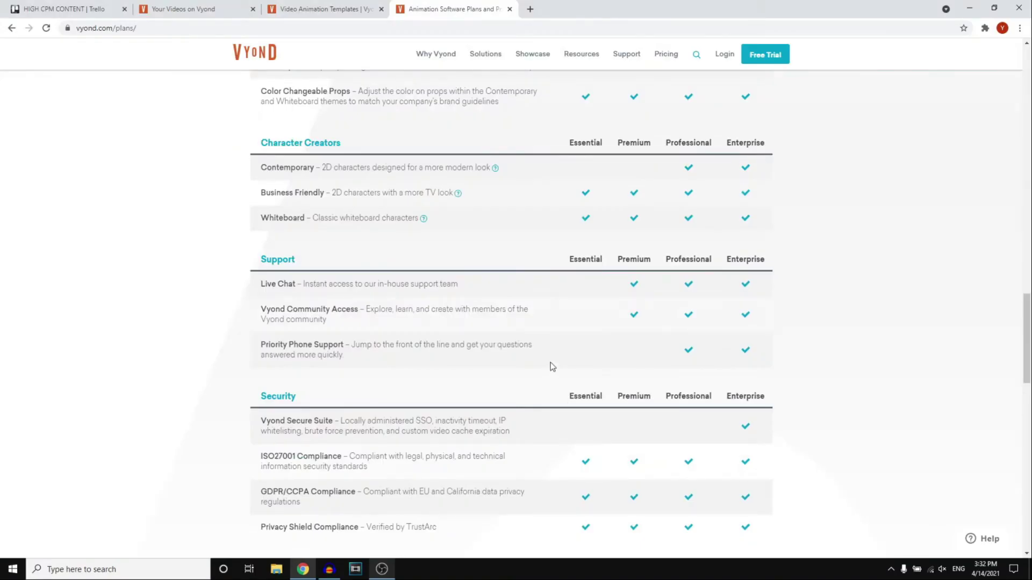
# Step: Review the feature comparison and the three visual styles on the Vyond plans page
pyautogui.scroll(10, 548, 363)
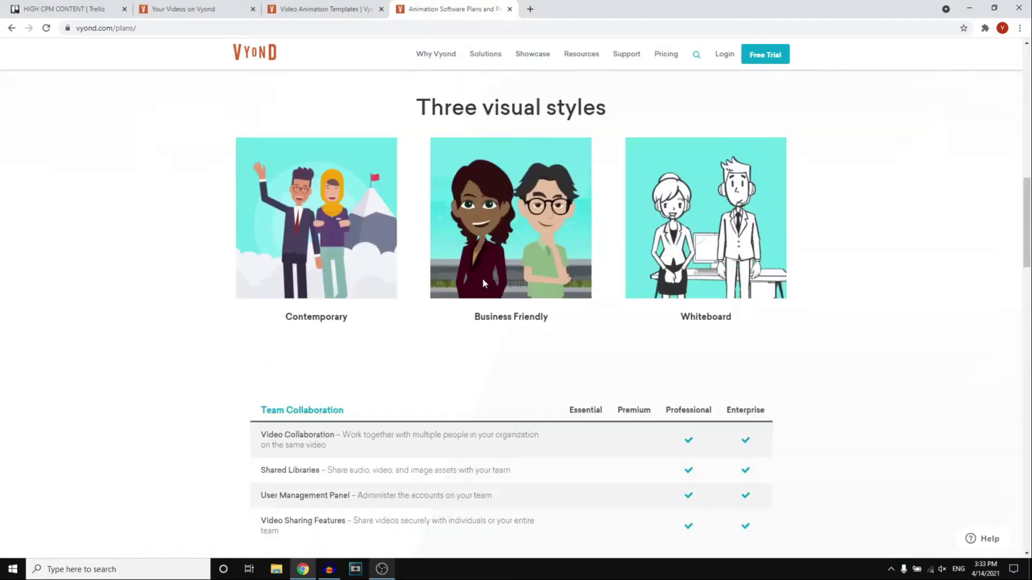
pyautogui.scroll(10, 482, 279)
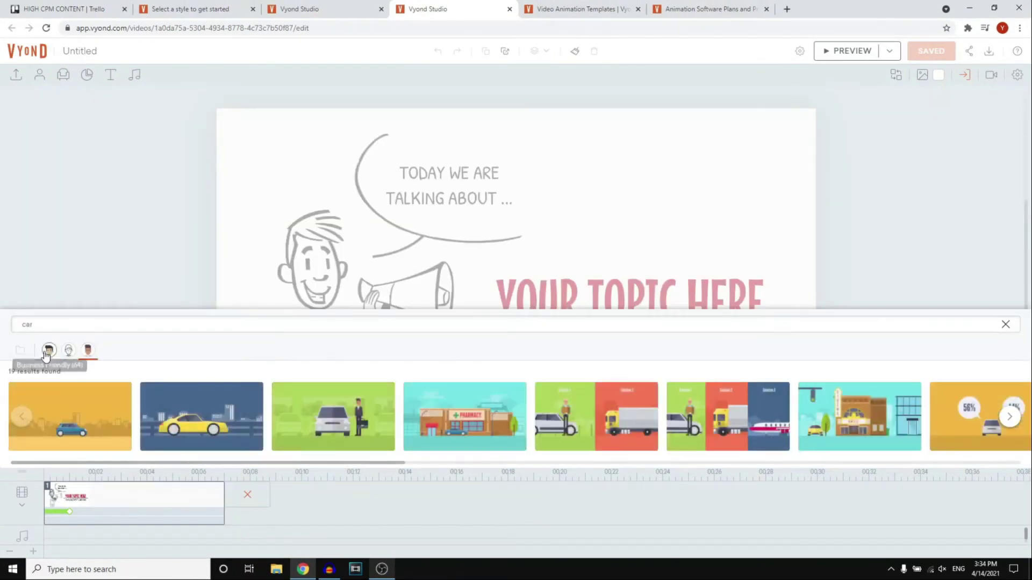
# Step: Add the Business Friendly car scene with two women as the second scene and set its background to the red Ripples pattern
pyautogui.click(319, 399)
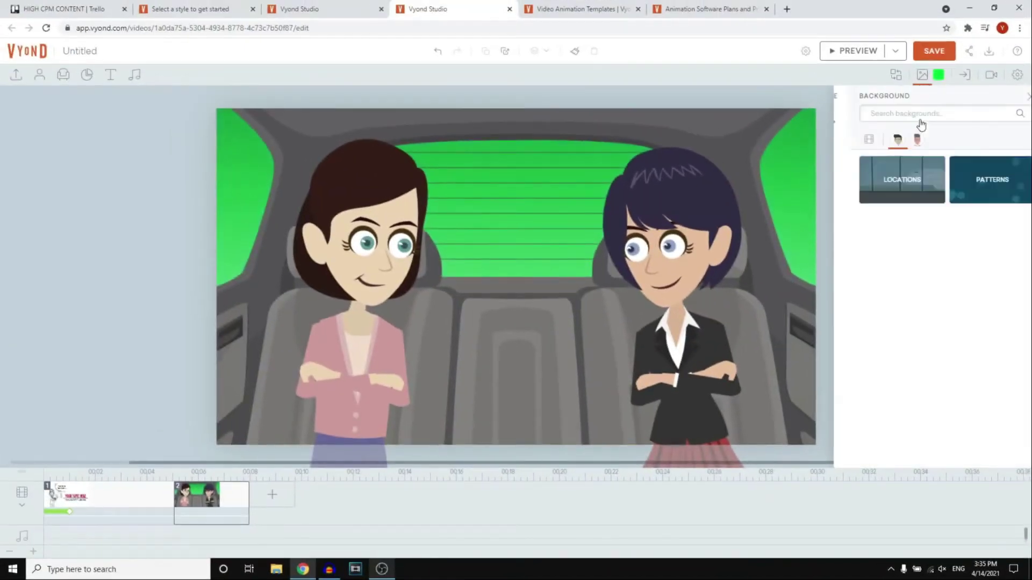
pyautogui.click(901, 188)
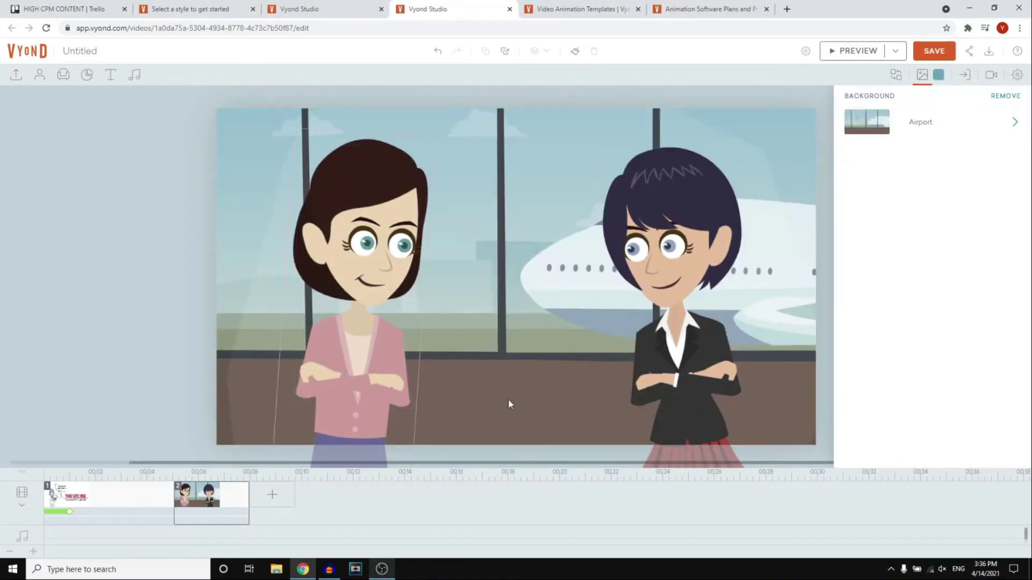
pyautogui.click(1007, 122)
pyautogui.scroll(-3, 944, 329)
pyautogui.click(887, 422)
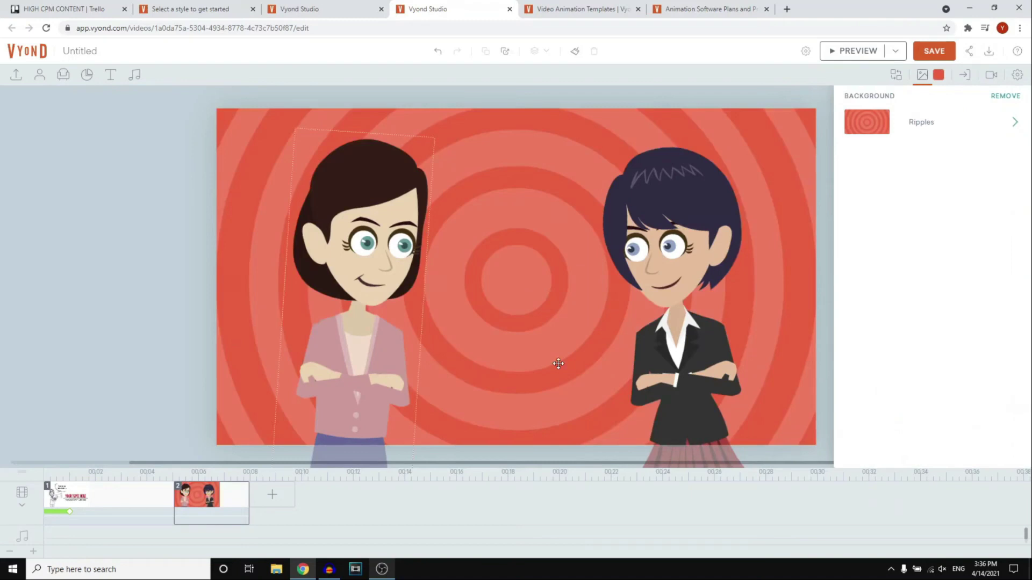
# Step: Apply the Ab wheel action from the Sports category to the woman in the pink cardigan
pyautogui.click(378, 195)
pyautogui.click(886, 75)
pyautogui.click(999, 338)
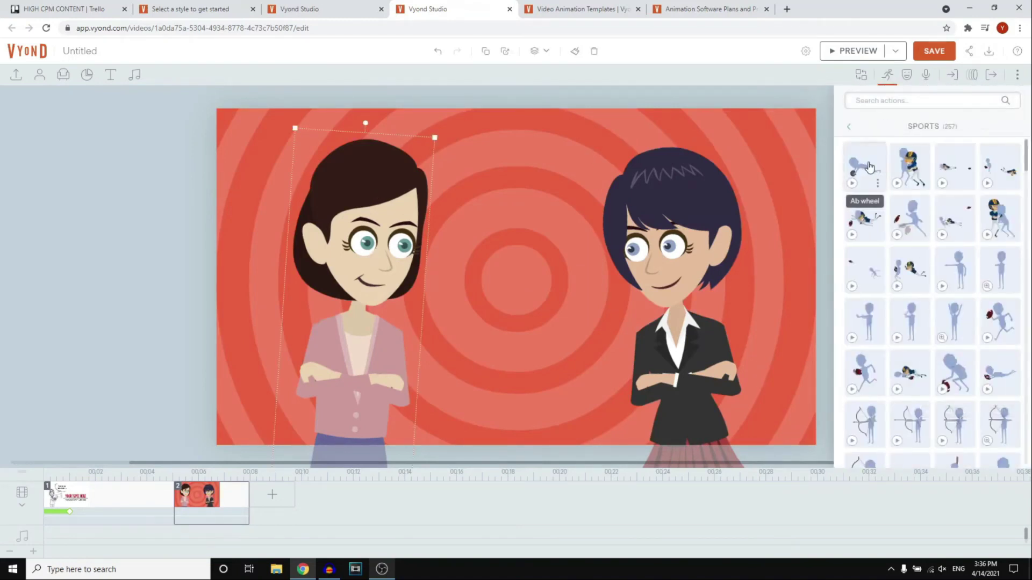
pyautogui.click(864, 171)
pyautogui.click(355, 380)
# Step: Remove the woman in the black jacket and move the ab-wheel woman to the centre of the scene
pyautogui.click(672, 253)
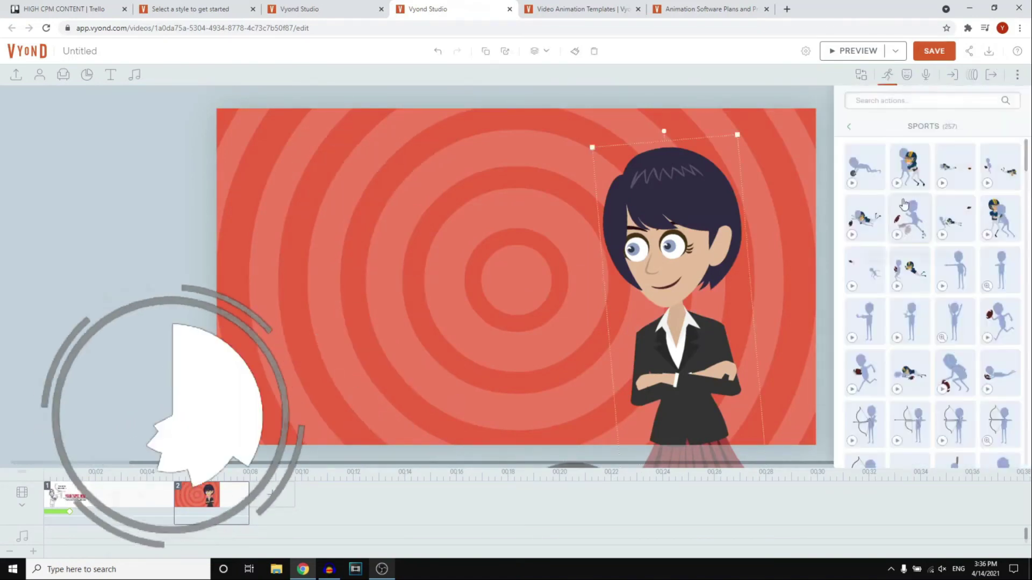
pyautogui.click(864, 171)
pyautogui.moveTo(590, 459); pyautogui.dragTo(515, 260)
# Step: Give the woman on the ab wheel an open-mouthed smiling expression
pyautogui.click(655, 270)
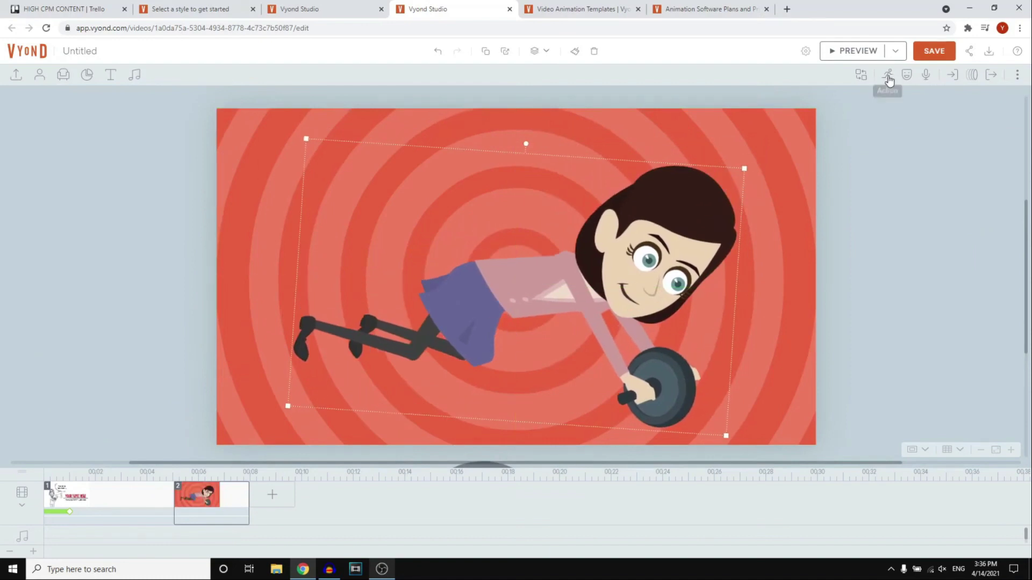
pyautogui.click(907, 75)
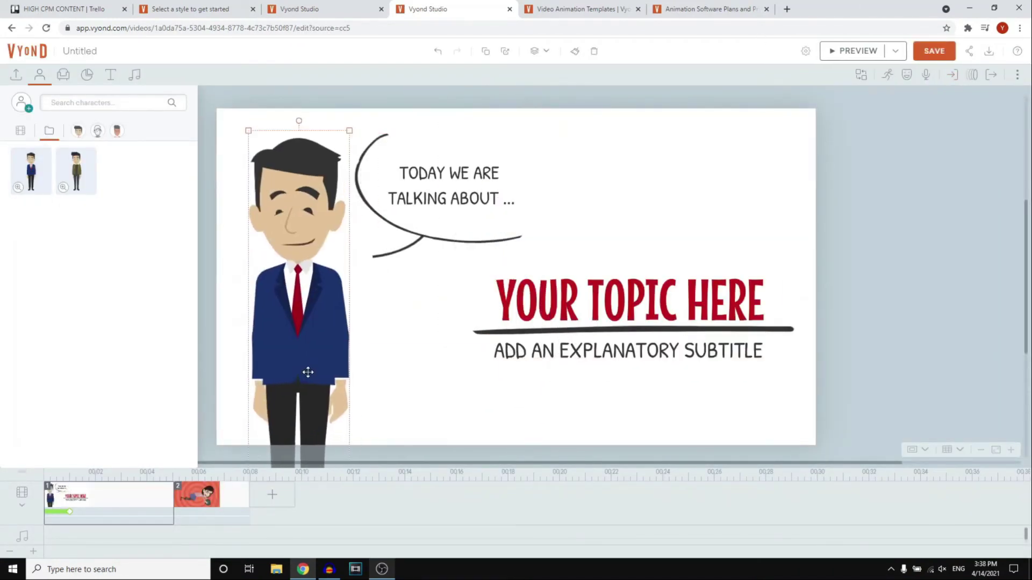
# Step: Switch the Vyond plans page to monthly pricing and compare the plans
pyautogui.click(708, 9)
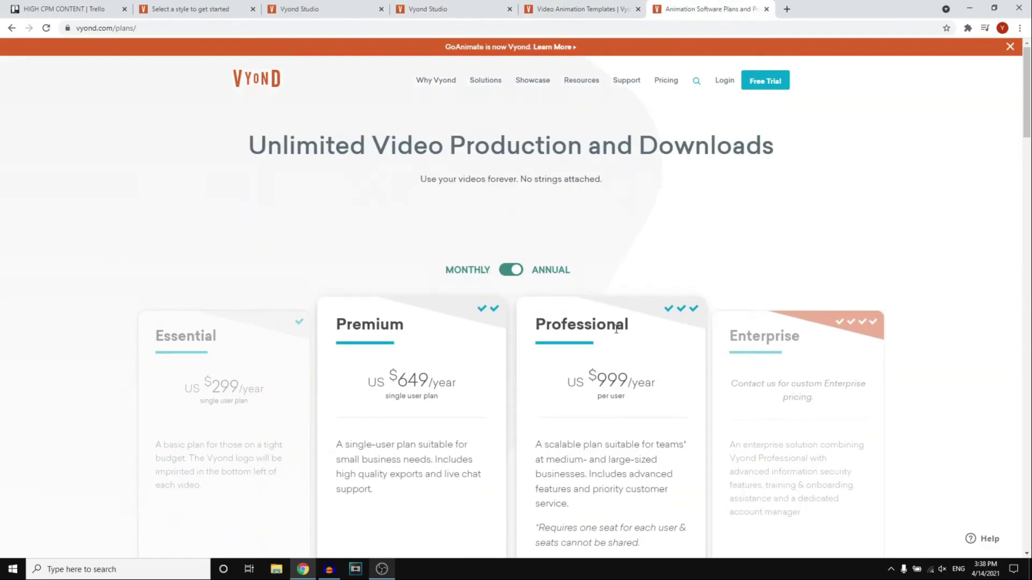
pyautogui.scroll(-1, 509, 199)
pyautogui.click(509, 198)
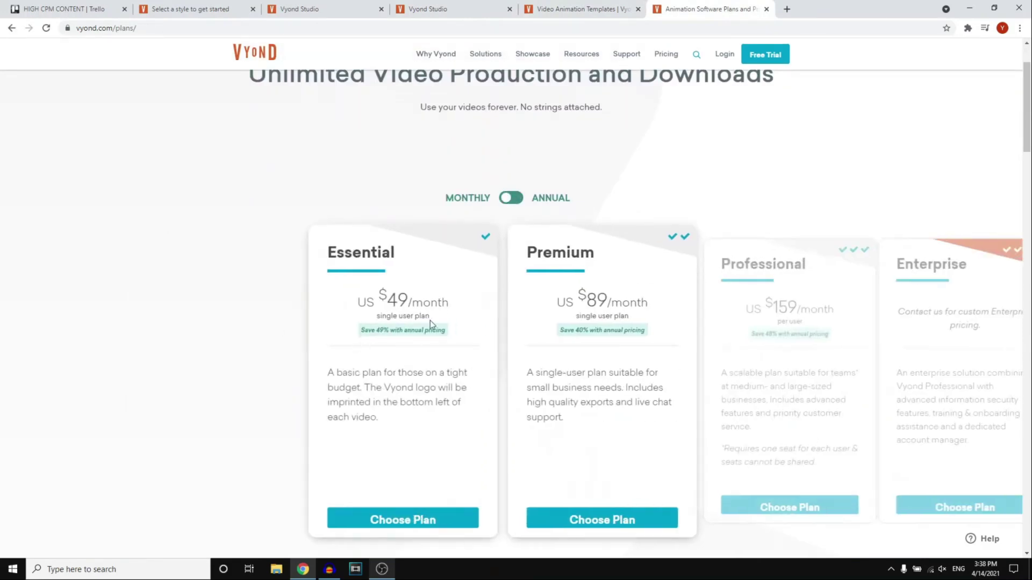
# Step: Return to the Vyond Studio project and add the Contemporary template of a man working at a laptop desk as the third scene
pyautogui.click(454, 8)
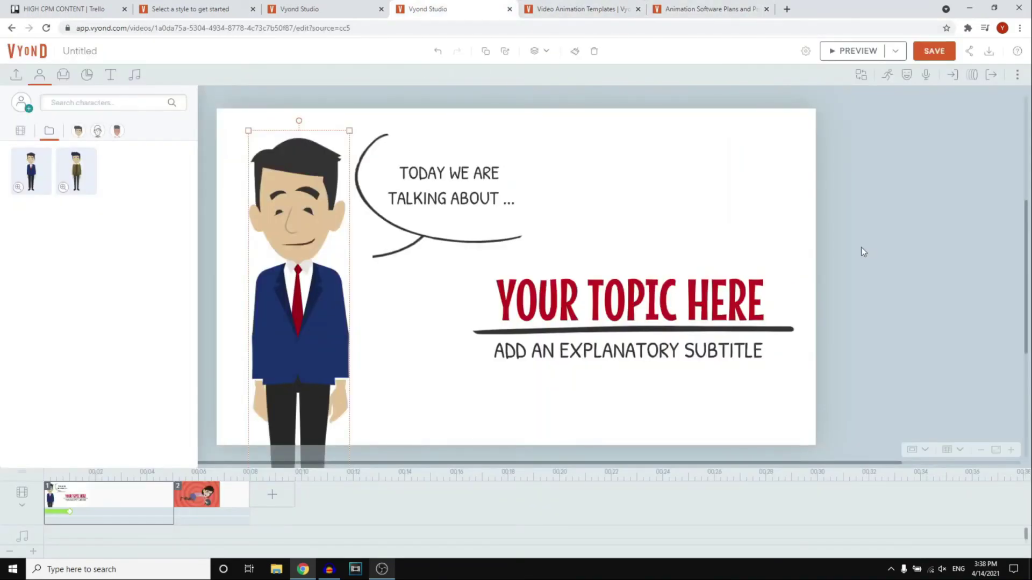
pyautogui.click(197, 494)
pyautogui.click(272, 495)
pyautogui.click(293, 428)
pyautogui.click(88, 350)
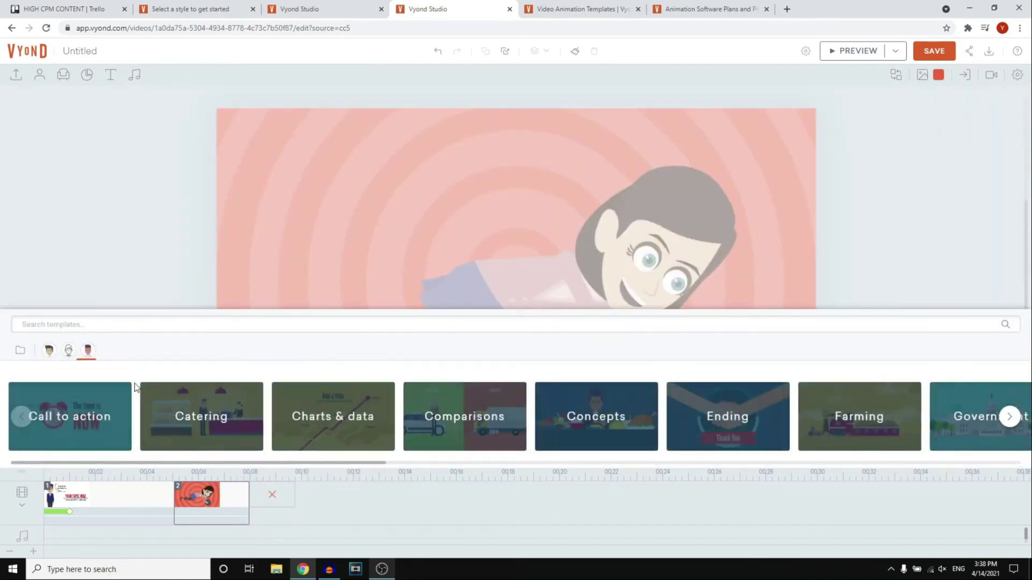
pyautogui.click(1010, 417)
pyautogui.click(479, 436)
pyautogui.click(88, 436)
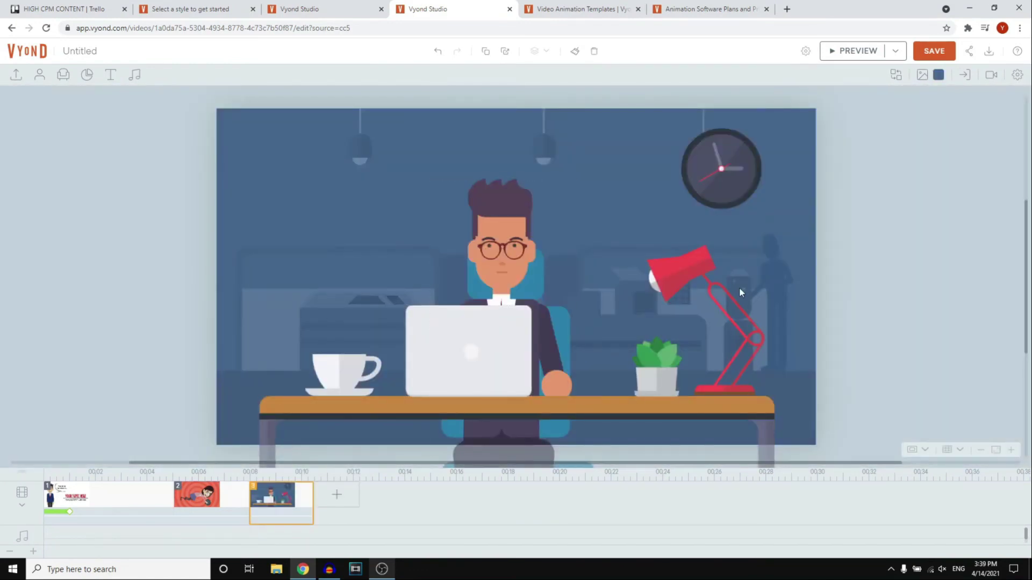
# Step: Recolour the laptop in the desk scene bright green and select the red desk lamp for recolouring
pyautogui.click(485, 374)
pyautogui.click(925, 75)
pyautogui.moveTo(878, 159); pyautogui.dragTo(923, 113)
pyautogui.click(928, 134)
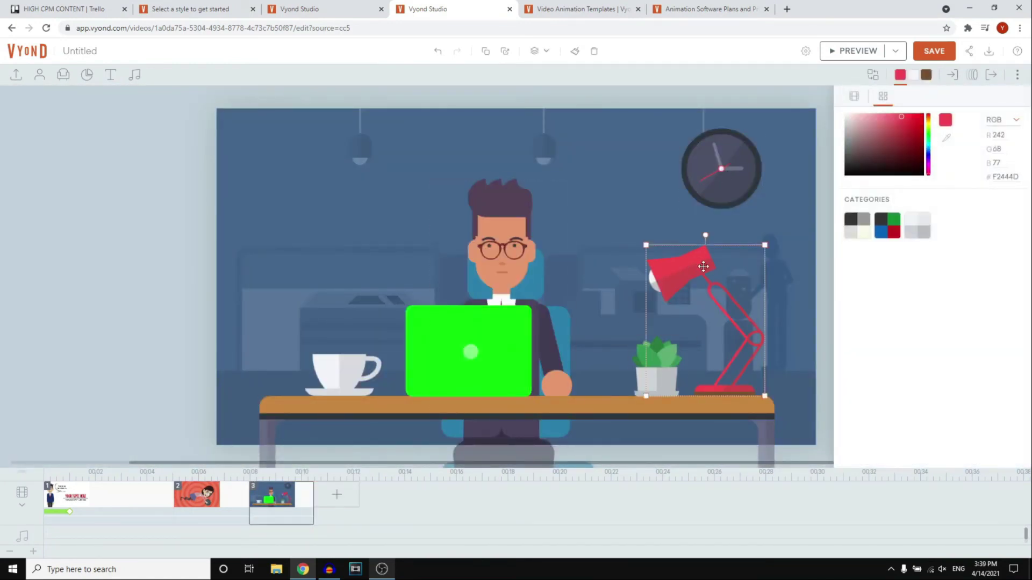
pyautogui.click(745, 5)
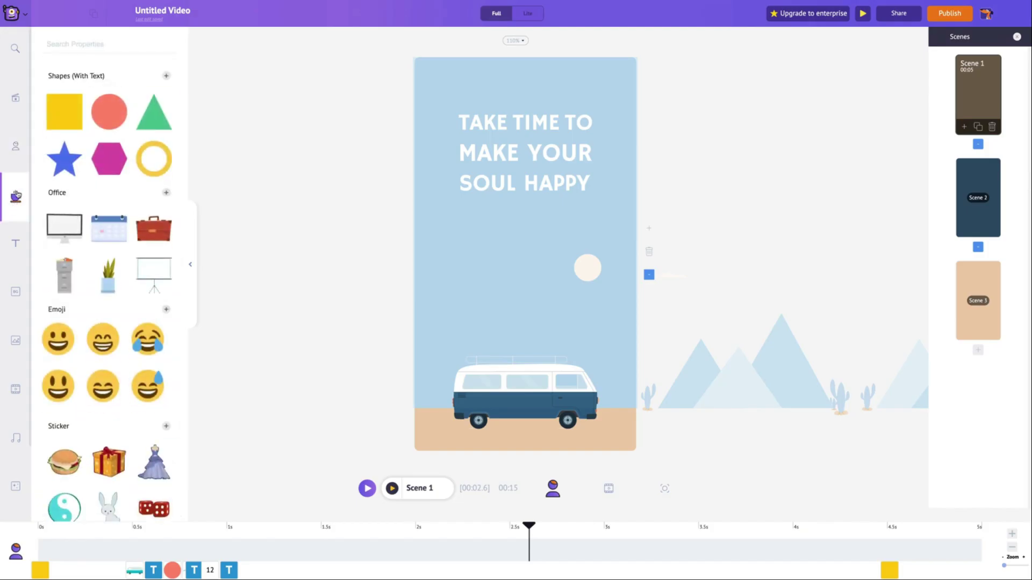
# Step: In the Animaker vertical video, look at the background library, examine the sun and van settings in Scene 1, and play the video
pyautogui.click(15, 294)
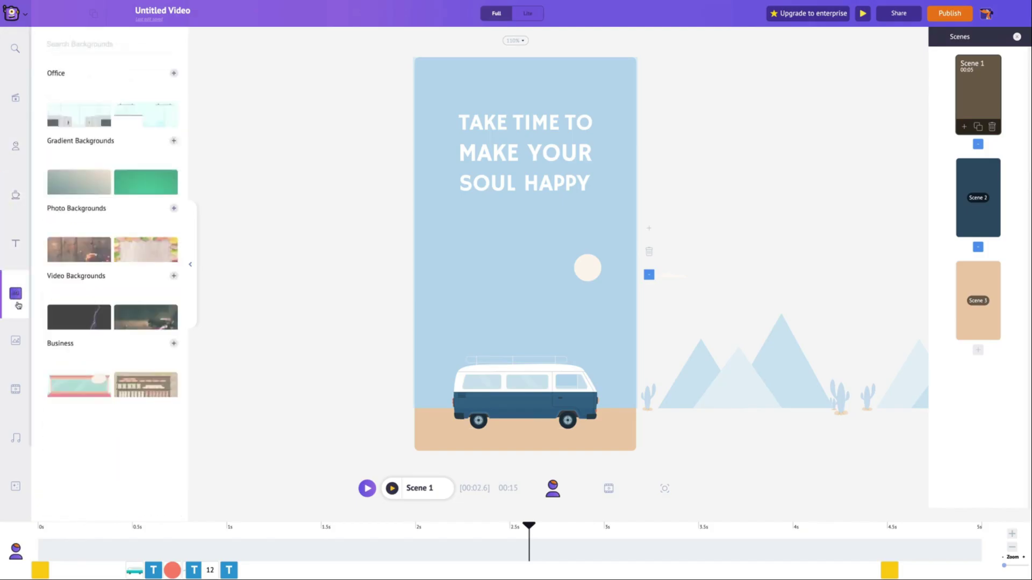
pyautogui.click(467, 393)
pyautogui.click(587, 268)
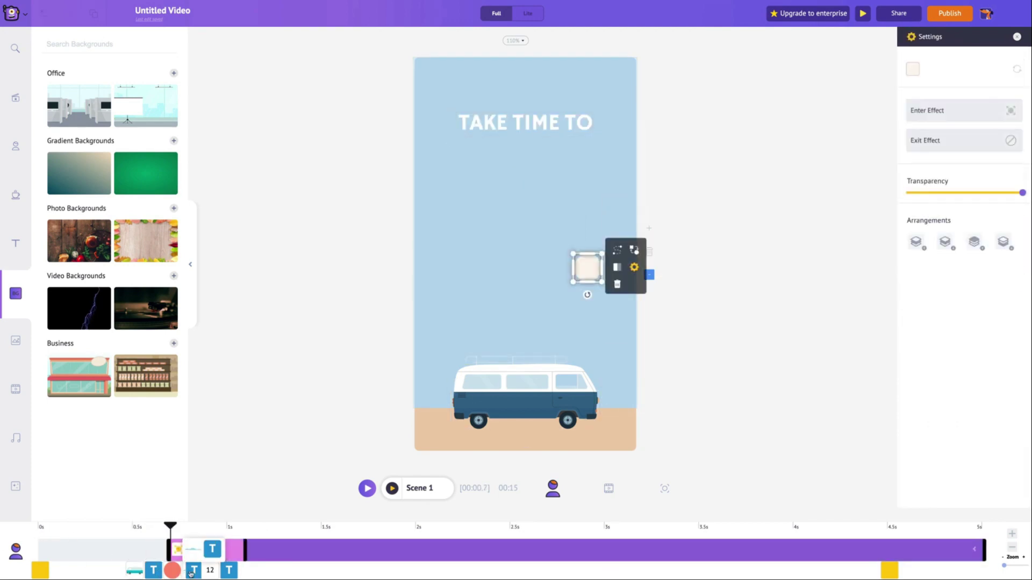
pyautogui.click(877, 135)
pyautogui.click(520, 407)
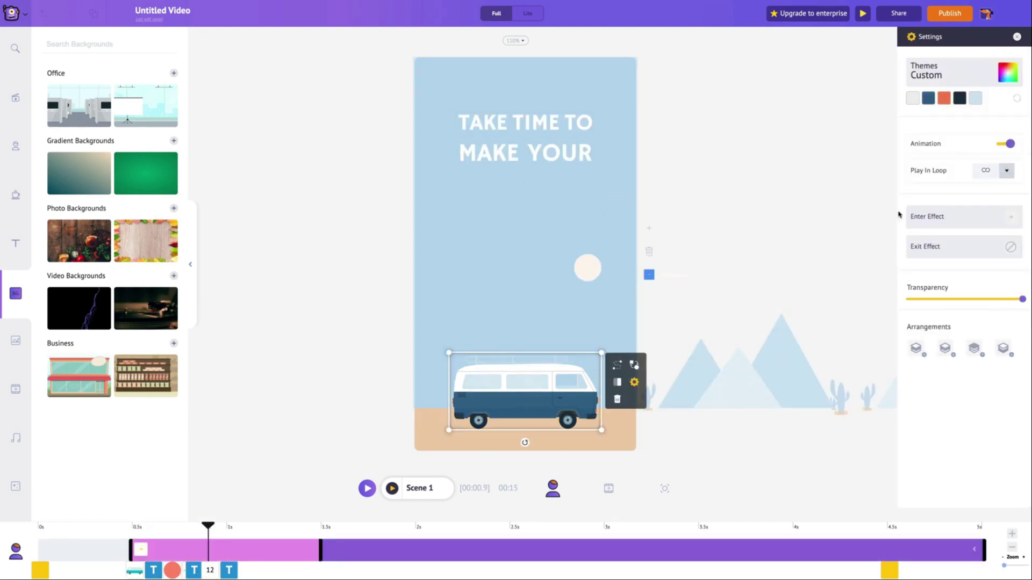
pyautogui.click(434, 376)
pyautogui.click(367, 489)
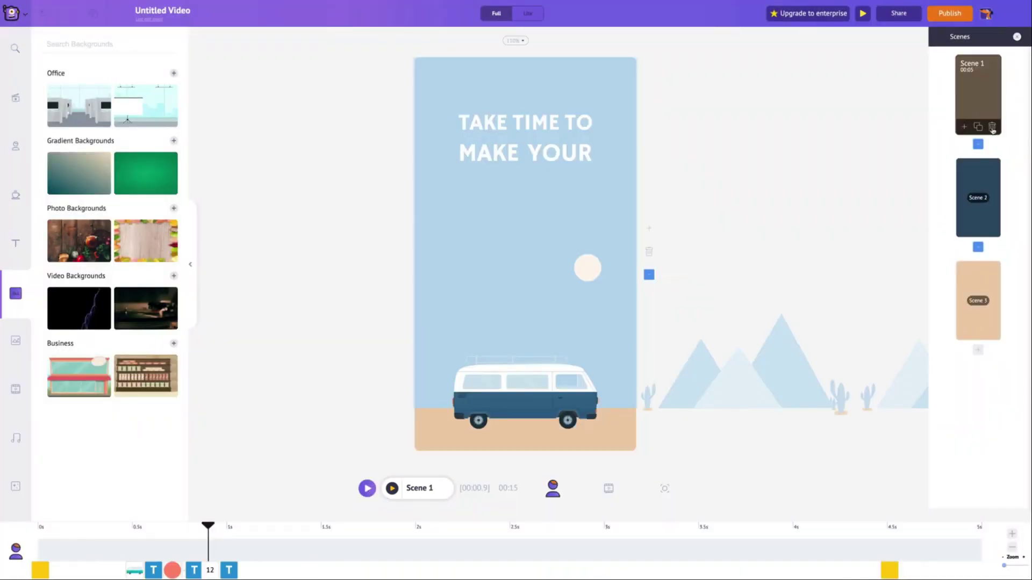
# Step: Delete the first scene with the van and remove the SOUL HAPPY text from the night camping scene
pyautogui.click(992, 127)
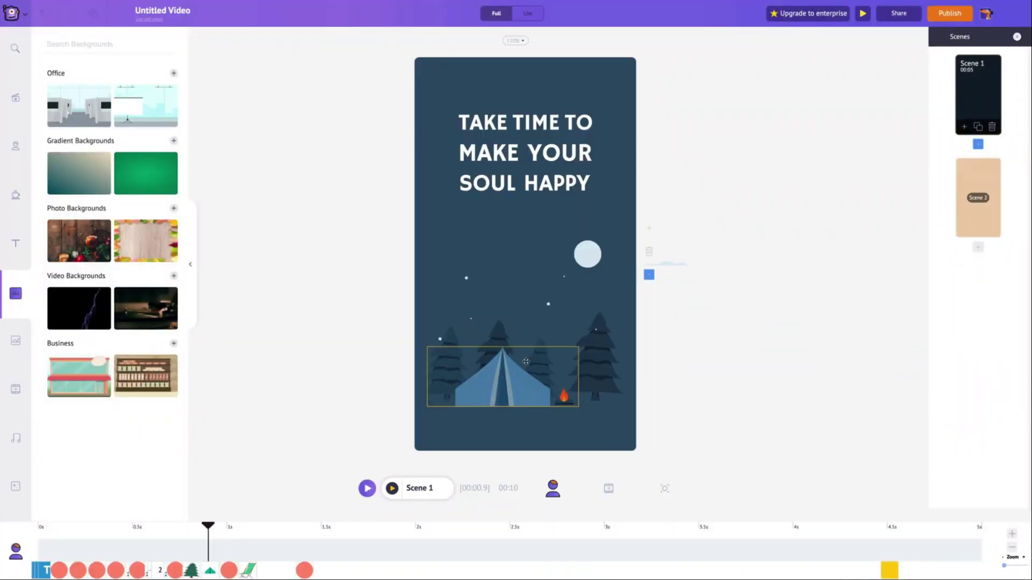
pyautogui.doubleClick(492, 191)
pyautogui.click(610, 217)
# Step: Change the two title lines of the camping scene to "TIME TO" and "FLY SOMEWHERE"
pyautogui.doubleClick(525, 125)
pyautogui.write('TIE')
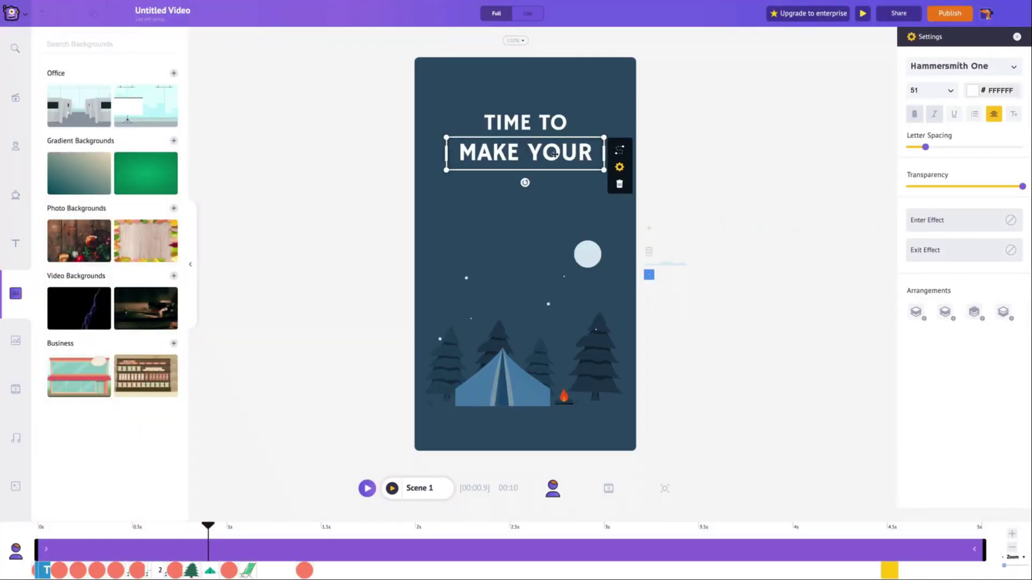
pyautogui.doubleClick(554, 155)
pyautogui.write('FLY SOMEWHERE')
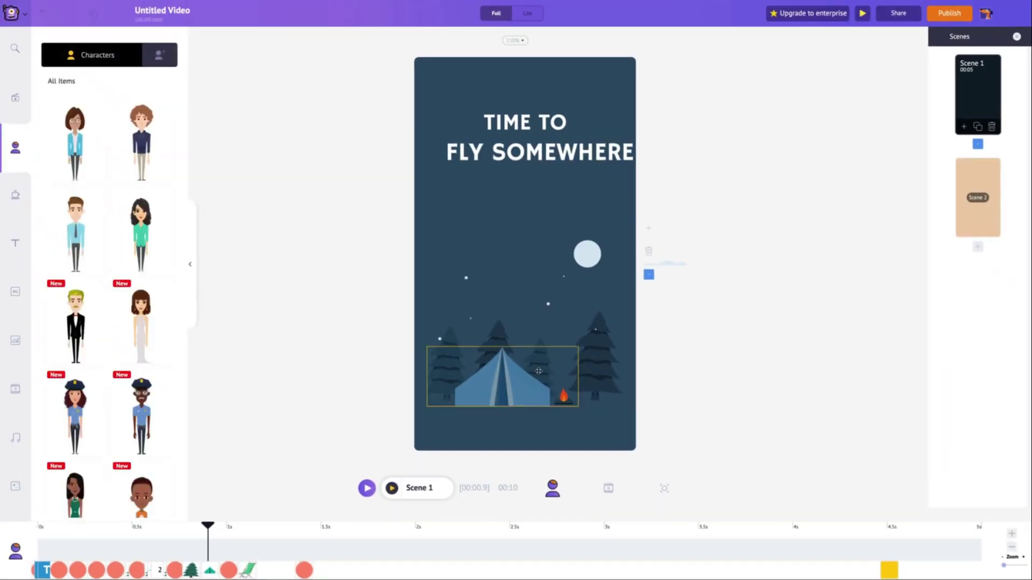
# Step: Add the girl character with the cowboy hat to the camping scene, shrink her slightly and place her in front of the tent
pyautogui.scroll(-10, 108, 269)
pyautogui.moveTo(141, 403); pyautogui.dragTo(559, 323)
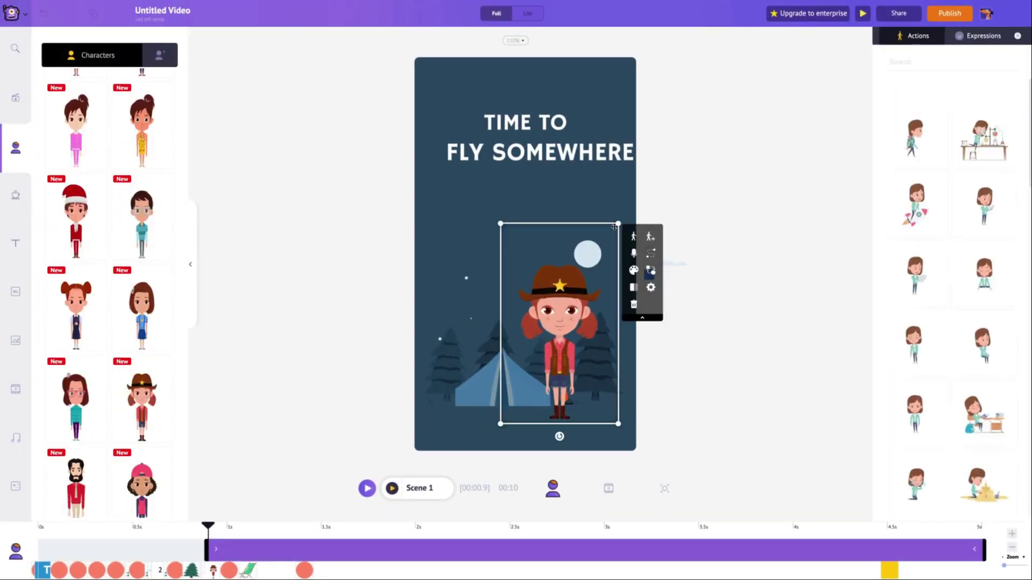
pyautogui.moveTo(617, 224); pyautogui.dragTo(597, 257)
pyautogui.moveTo(544, 340); pyautogui.dragTo(520, 344)
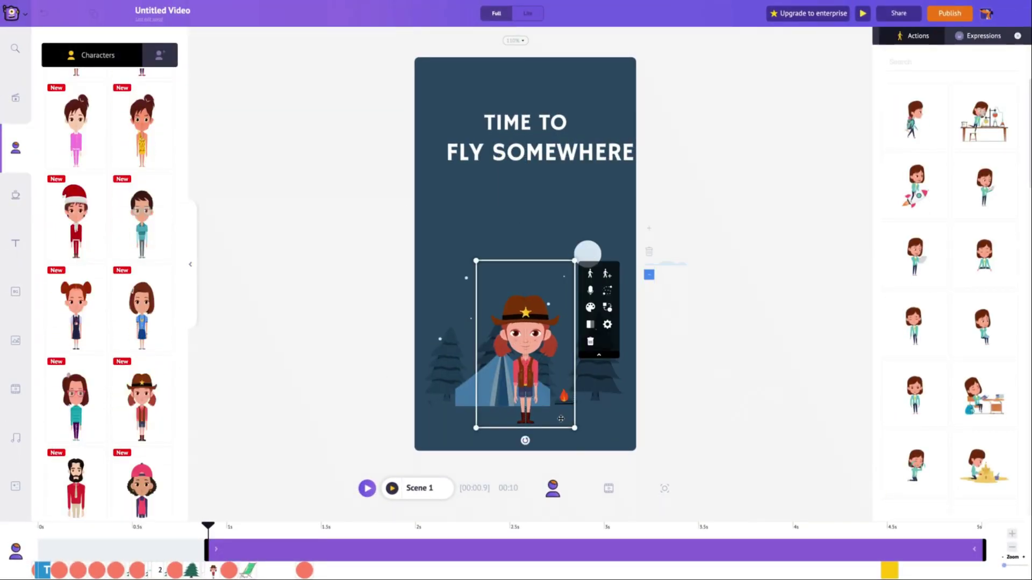
# Step: Give the cowgirl the wide-grin expression and the rocket-riding action
pyautogui.click(978, 36)
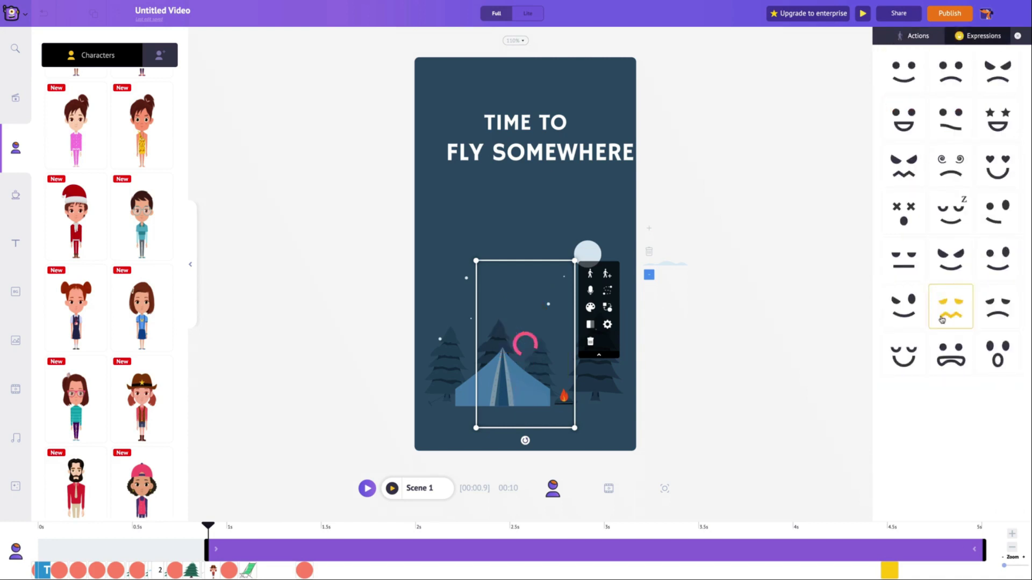
pyautogui.click(915, 36)
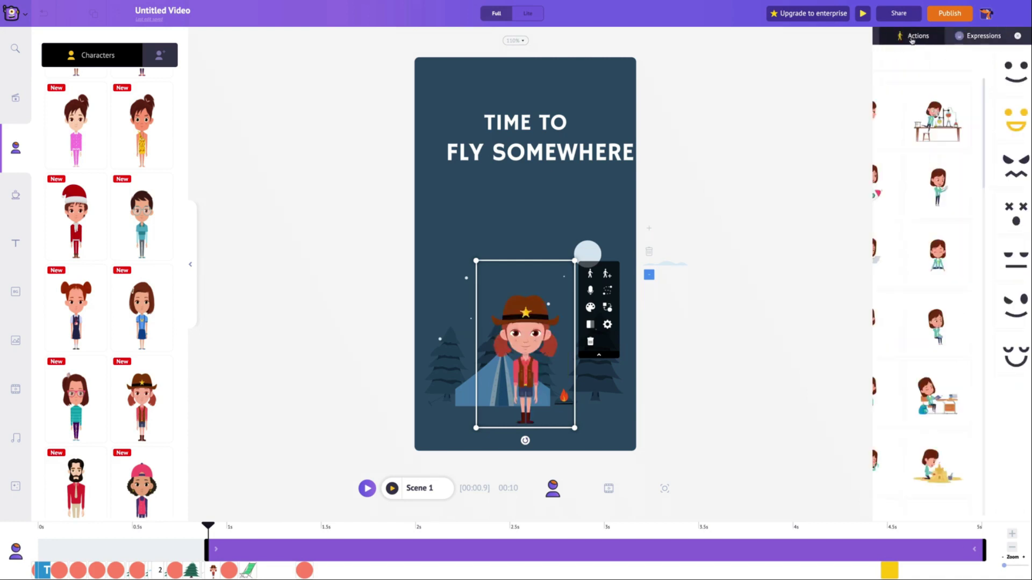
pyautogui.click(915, 207)
# Step: Move the rocket-riding cowgirl above the tent and shift both title lines upward so they fit inside the frame
pyautogui.moveTo(513, 347); pyautogui.dragTo(527, 264)
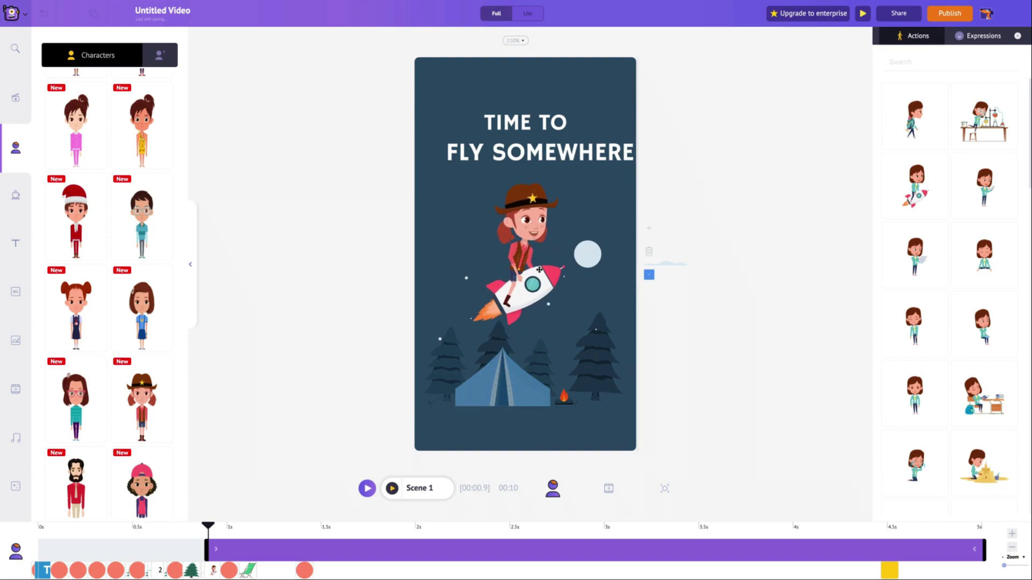
pyautogui.moveTo(501, 122); pyautogui.dragTo(505, 98)
pyautogui.moveTo(467, 152); pyautogui.dragTo(457, 128)
pyautogui.moveTo(515, 267); pyautogui.dragTo(515, 253)
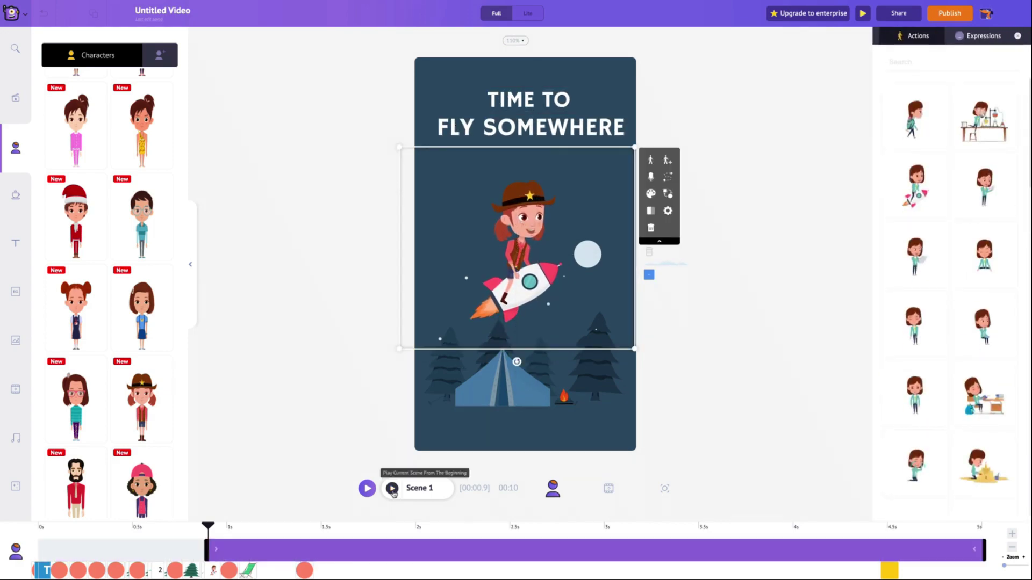
# Step: Play the current scene and shorten the cowgirl's timeline clip to end at about 4.5 s
pyautogui.click(392, 488)
pyautogui.click(231, 550)
pyautogui.moveTo(982, 550); pyautogui.dragTo(889, 550)
# Step: Apply the Pop Top Right enter effect and an exit effect to the cowgirl, and play the scene
pyautogui.click(216, 549)
pyautogui.moveTo(242, 516)
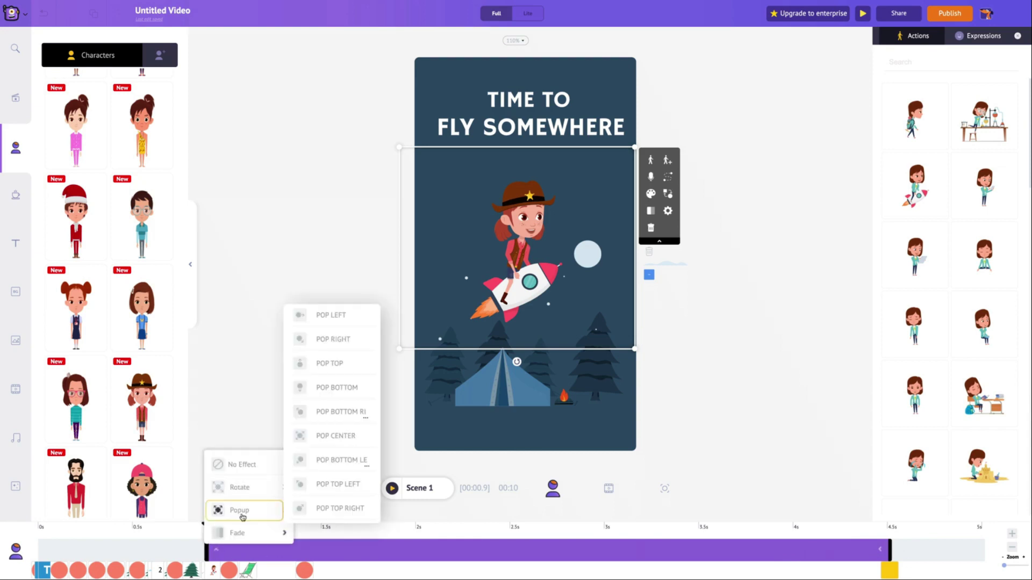
pyautogui.click(337, 512)
pyautogui.click(880, 549)
pyautogui.moveTo(876, 521)
pyautogui.click(959, 509)
pyautogui.click(392, 489)
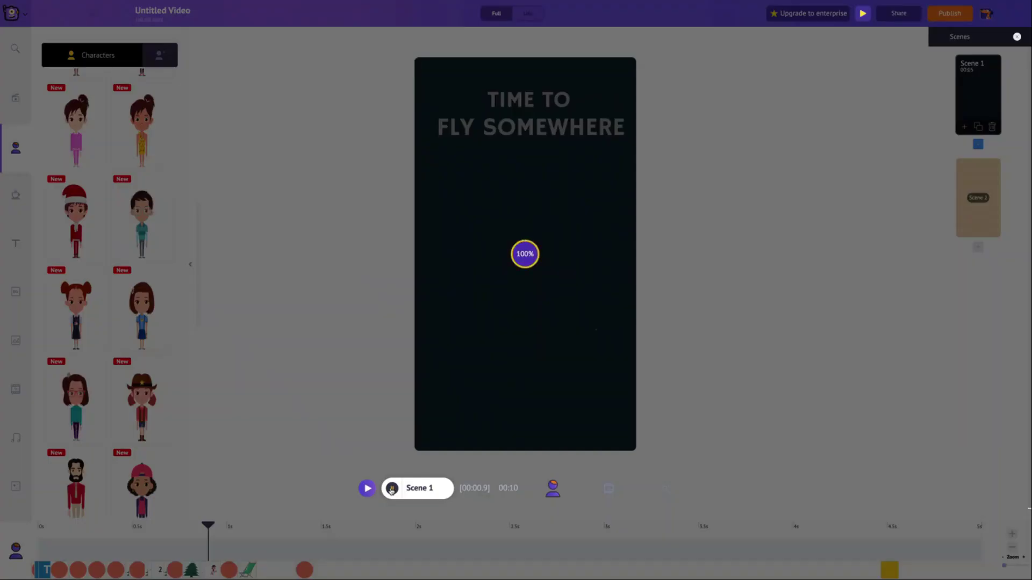
# Step: Choose an enter effect from the Popup group for the rocket-riding cowgirl and play Scene 1
pyautogui.click(558, 226)
pyautogui.click(215, 549)
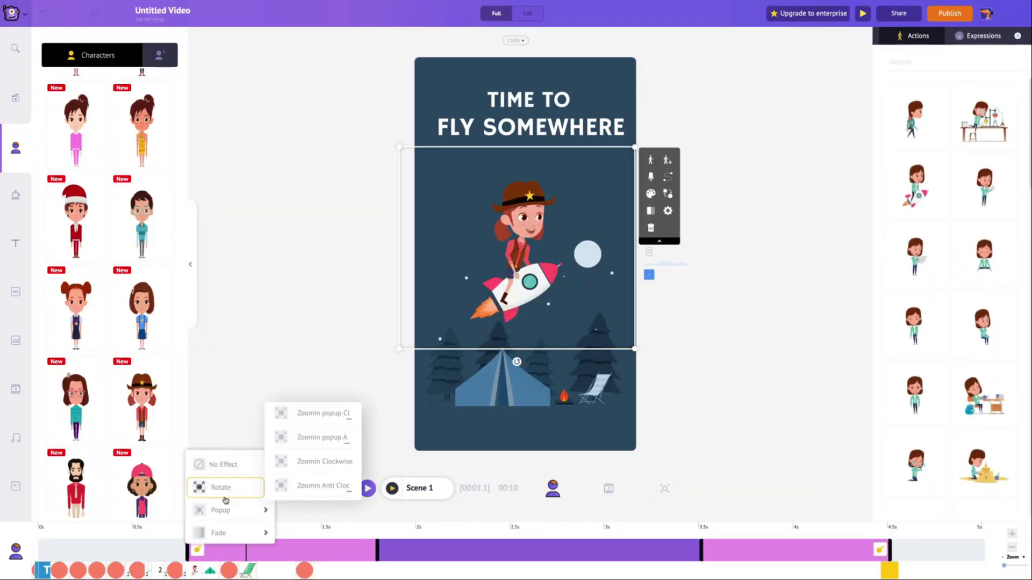
pyautogui.moveTo(228, 510)
pyautogui.click(316, 466)
pyautogui.click(391, 488)
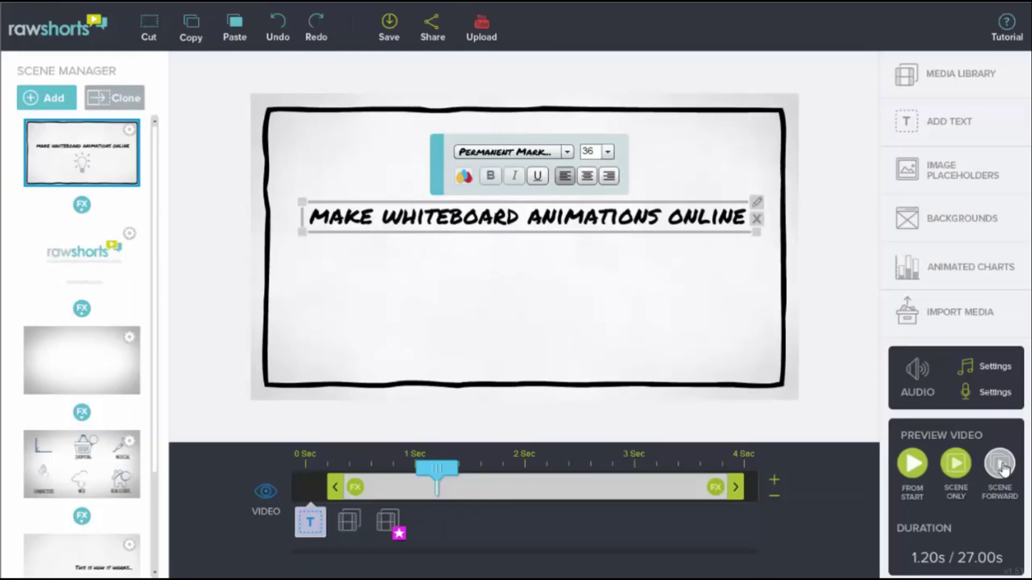
# Step: Switch to Raw Shorts, preview the video from the current scene forward and browse the media library
pyautogui.click(1000, 465)
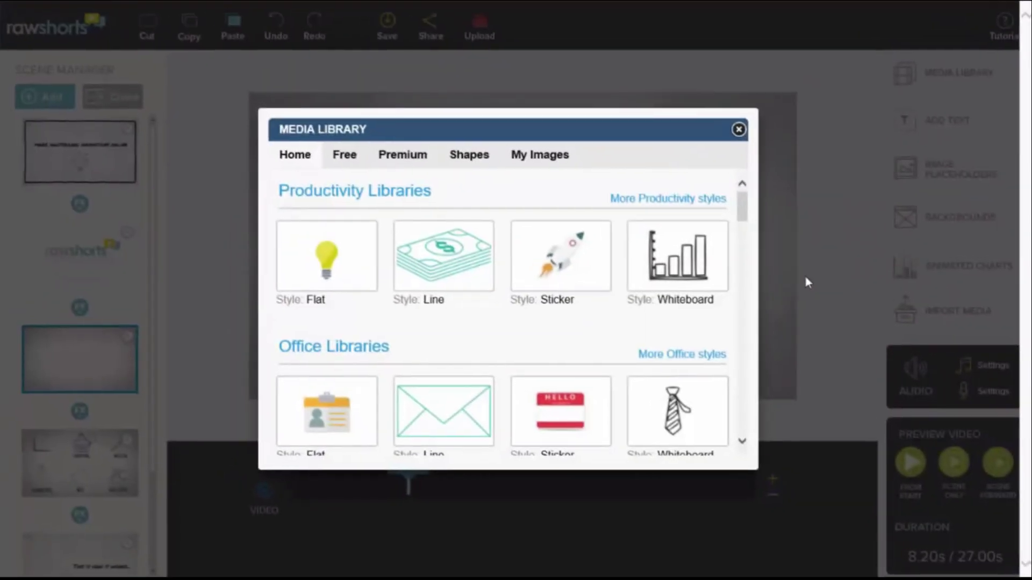
pyautogui.moveTo(743, 204); pyautogui.dragTo(746, 252)
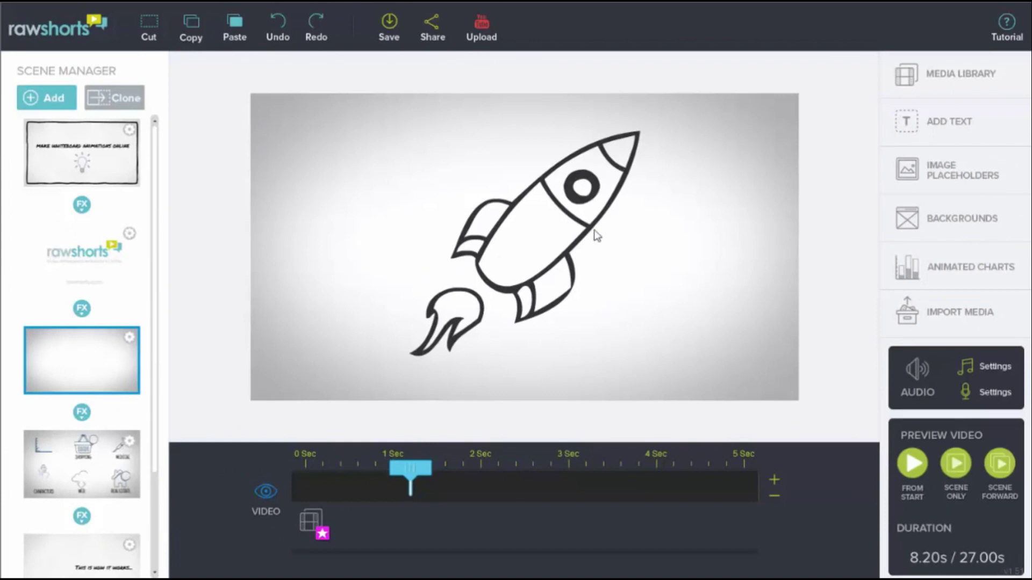
# Step: Shrink the whiteboard rocket drawing slightly and move it to the left half of the third scene
pyautogui.click(597, 198)
pyautogui.moveTo(681, 403)
pyautogui.mouseDown()
pyautogui.moveTo(618, 350)
pyautogui.moveTo(666, 392)
pyautogui.mouseUp()
pyautogui.moveTo(570, 185); pyautogui.dragTo(441, 183)
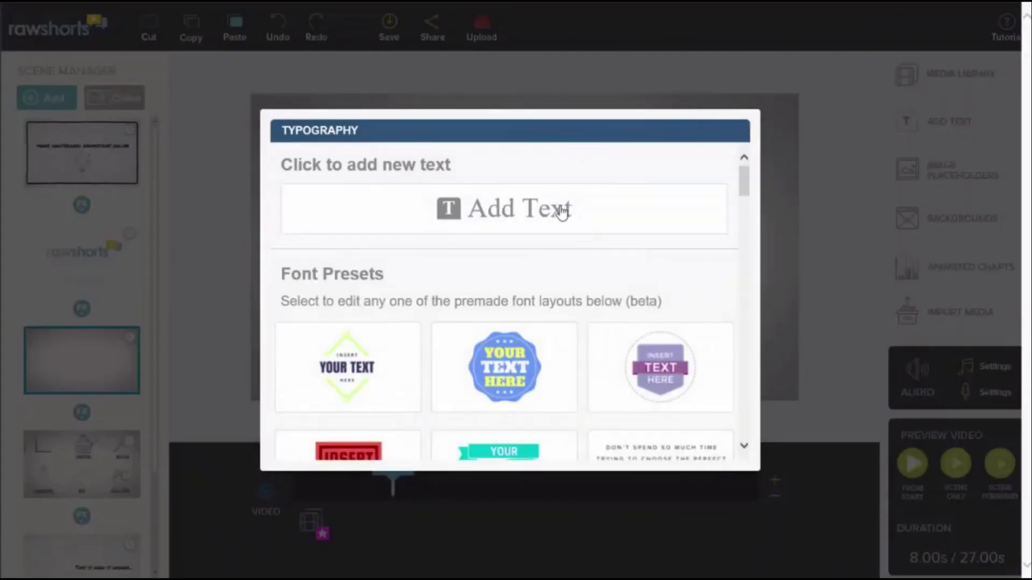
# Step: Add the text "This is how it works!" beside the rocket in Permanent Marker size 36 with the drawing-hand fade-in effect
pyautogui.click(561, 211)
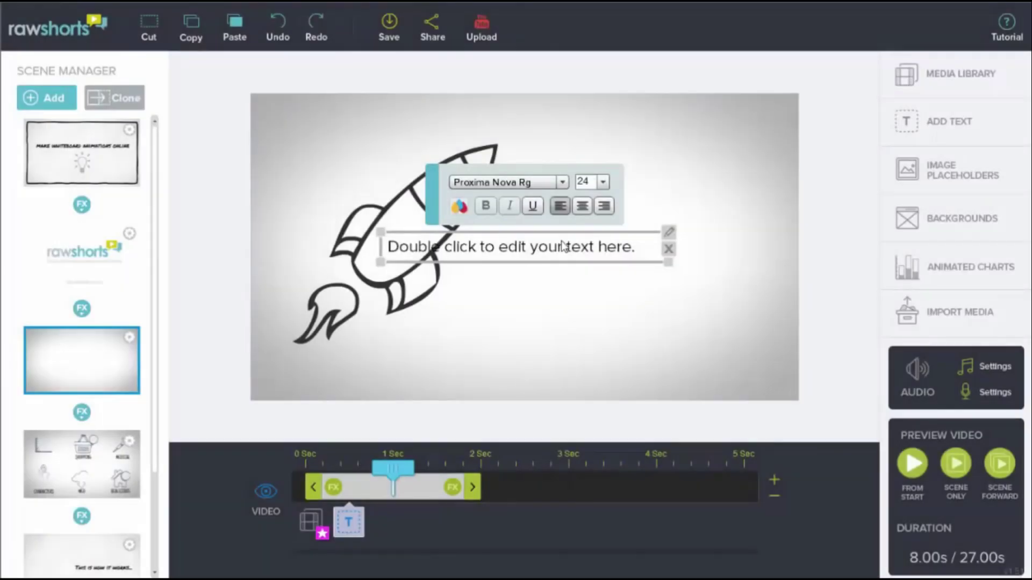
pyautogui.moveTo(559, 248); pyautogui.dragTo(648, 255)
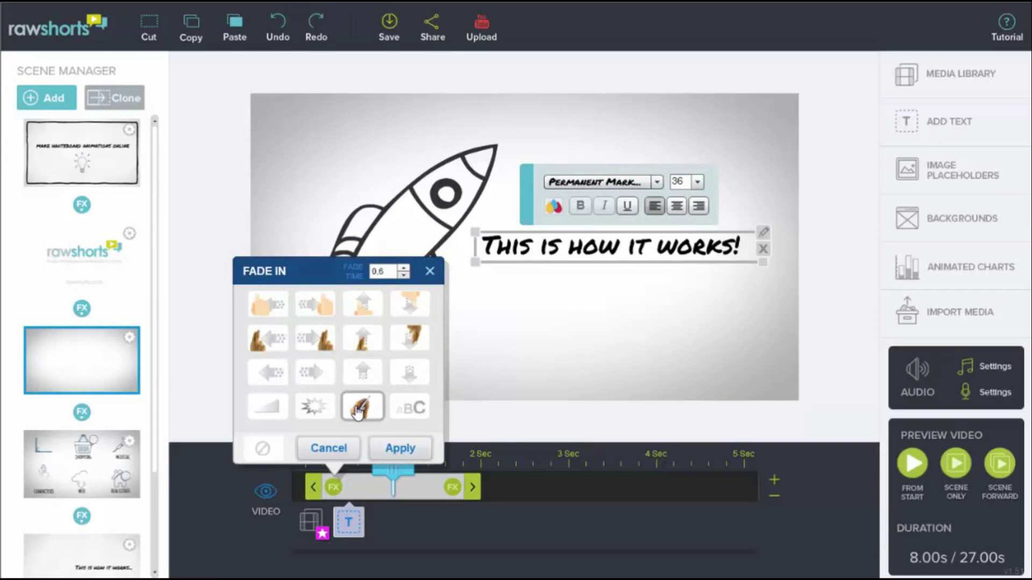
pyautogui.click(397, 449)
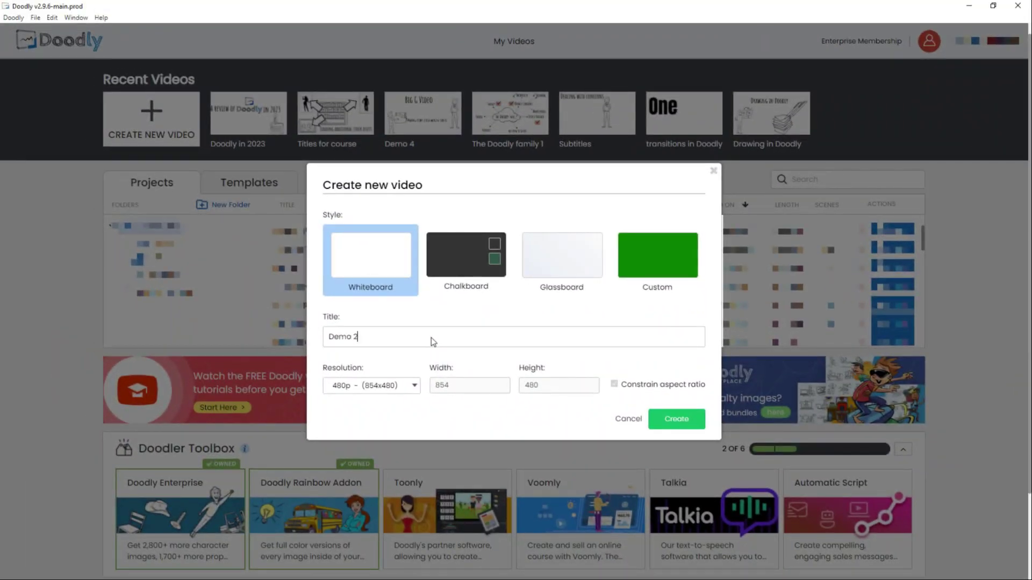
# Step: Switch to Doodly, create a whiteboard video titled Demo 23 and add the text "What can Doodly do?" in Amatic SC Bold
pyautogui.click(398, 387)
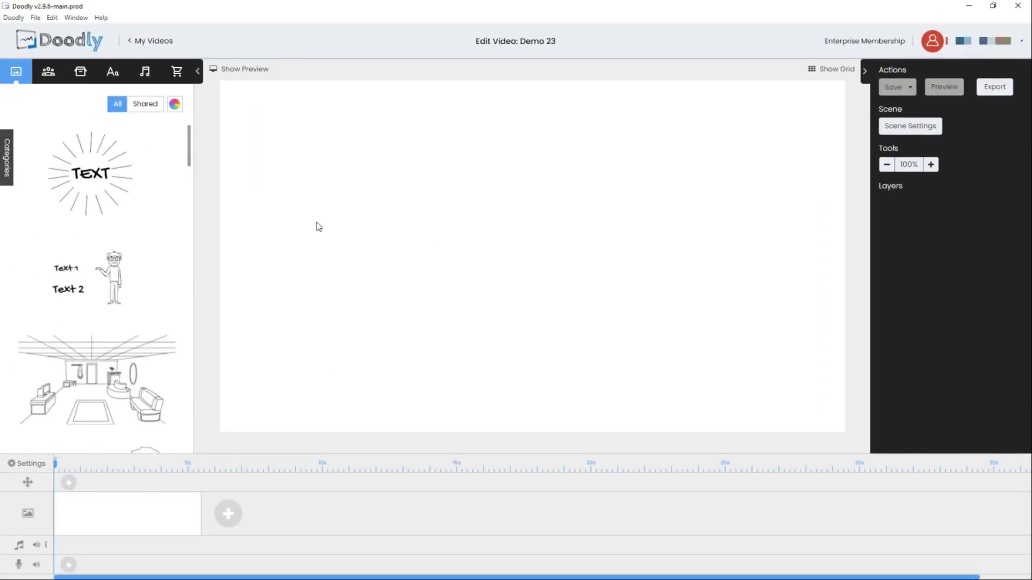
pyautogui.click(113, 71)
pyautogui.moveTo(115, 245); pyautogui.dragTo(362, 236)
pyautogui.doubleClick(419, 218)
pyautogui.moveTo(528, 246); pyautogui.dragTo(346, 236)
pyautogui.write('What can Doodly do?')
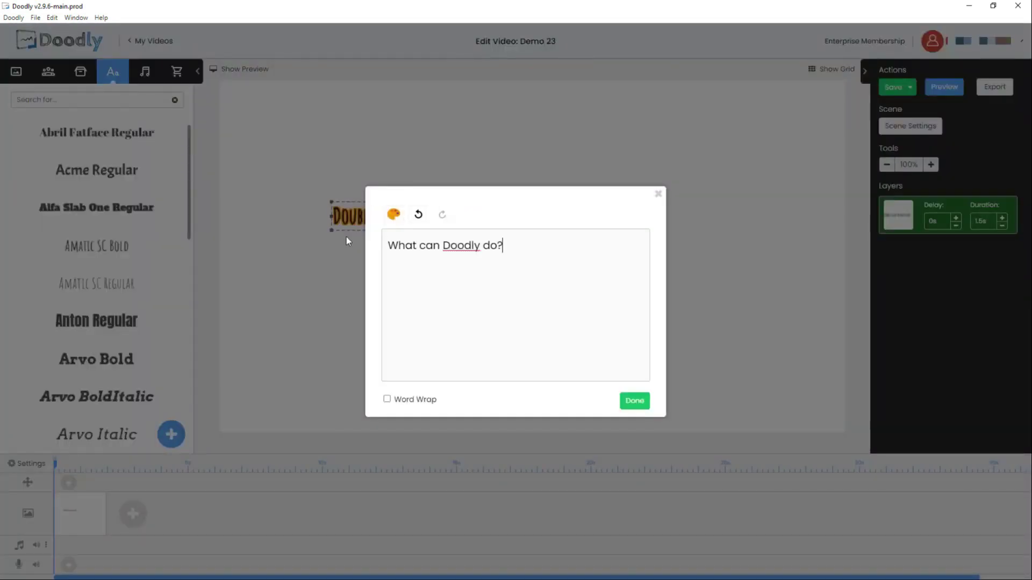
pyautogui.click(634, 400)
# Step: Search the props for "mag" and add the Magnifying Glass to the right of the text
pyautogui.click(80, 71)
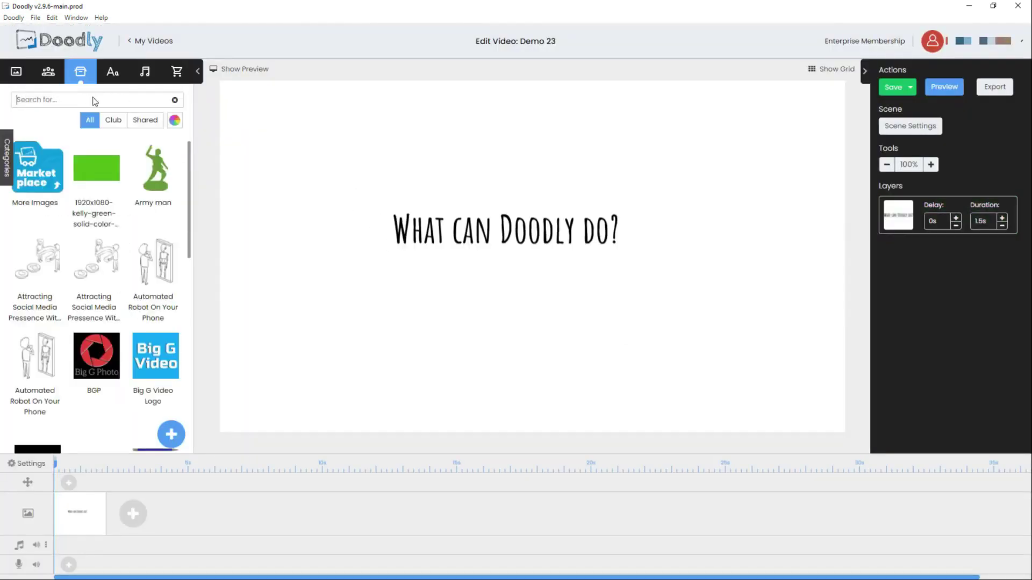
pyautogui.write('mag')
pyautogui.click(94, 239)
pyautogui.doubleClick(63, 97)
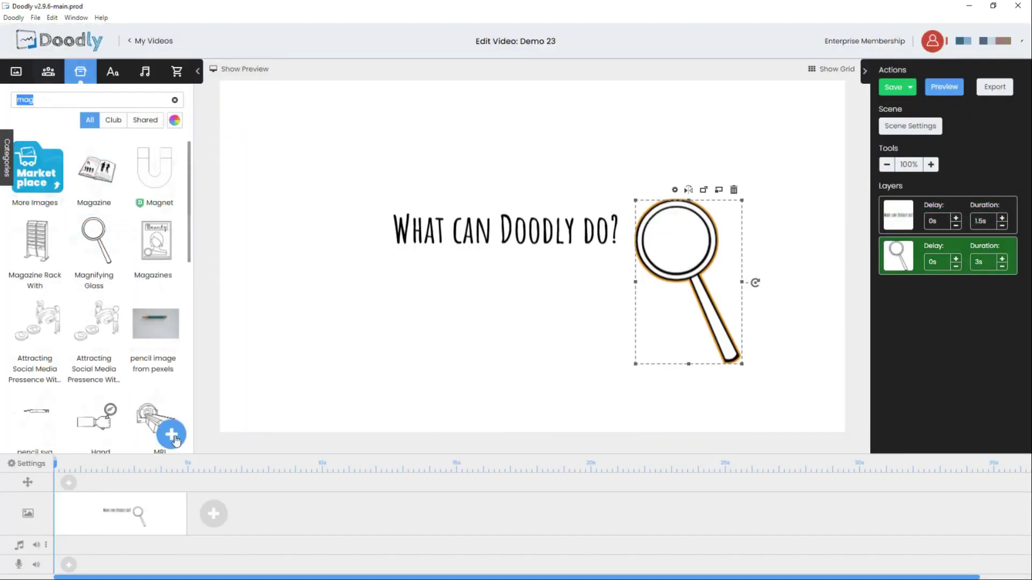
# Step: Search the characters for "baco" and add the Baco And Girl Friend college couple to the left of the text
pyautogui.click(48, 71)
pyautogui.write('baco')
pyautogui.click(97, 180)
pyautogui.click(836, 264)
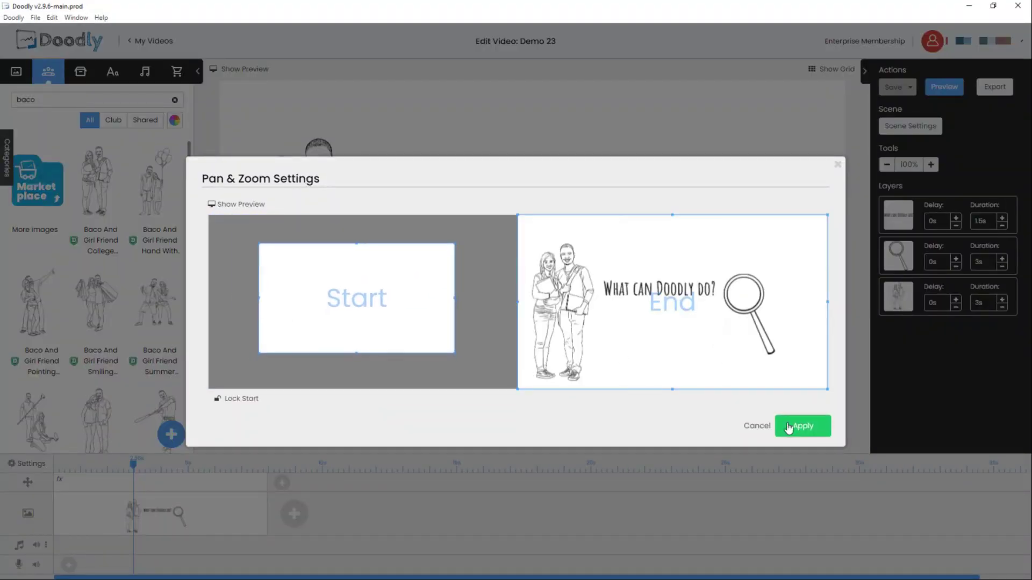
# Step: Apply the scene's pan and zoom with the End frame covering the whole scene, and add A New Hope to the music track
pyautogui.click(803, 426)
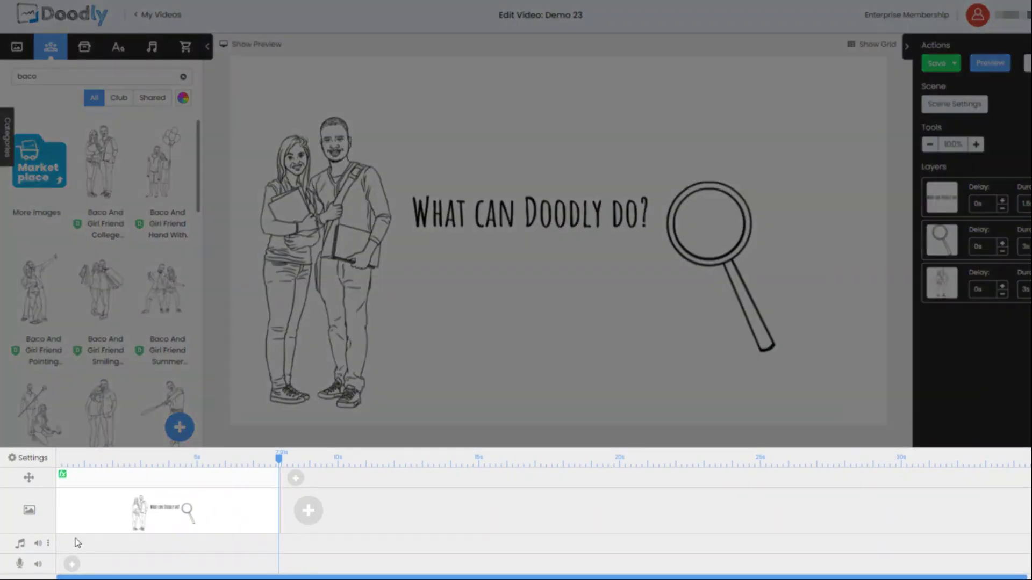
pyautogui.click(152, 47)
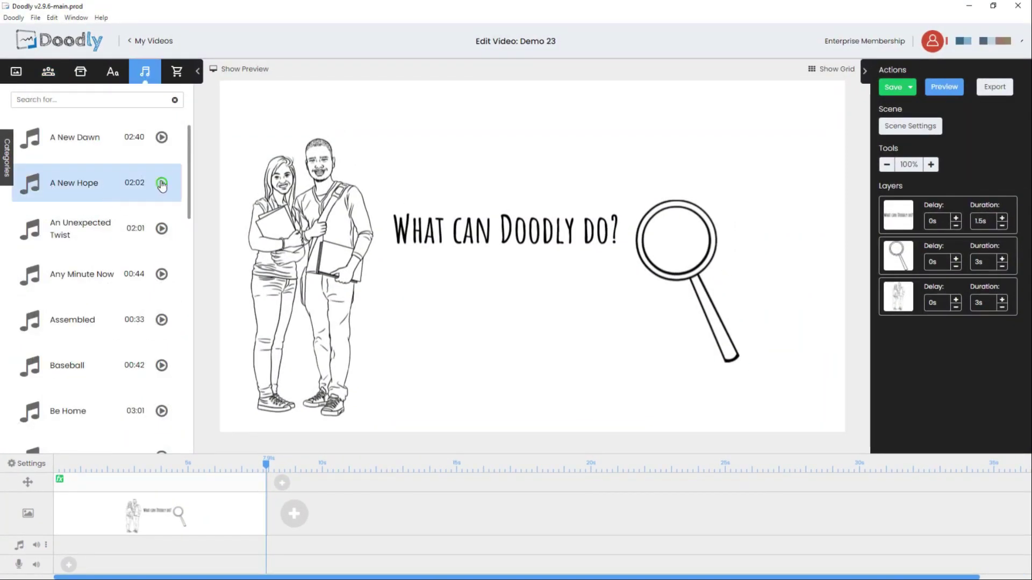
pyautogui.moveTo(124, 184); pyautogui.dragTo(136, 541)
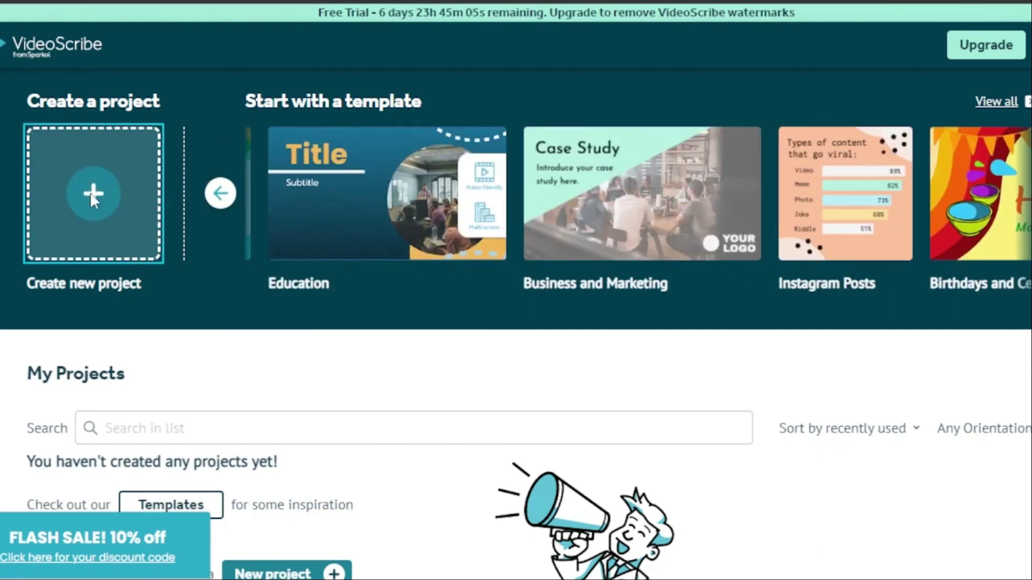
# Step: Switch to VideoScribe, create a 16:9 project named "test" and add a second scene to it
pyautogui.click(90, 193)
pyautogui.write('test')
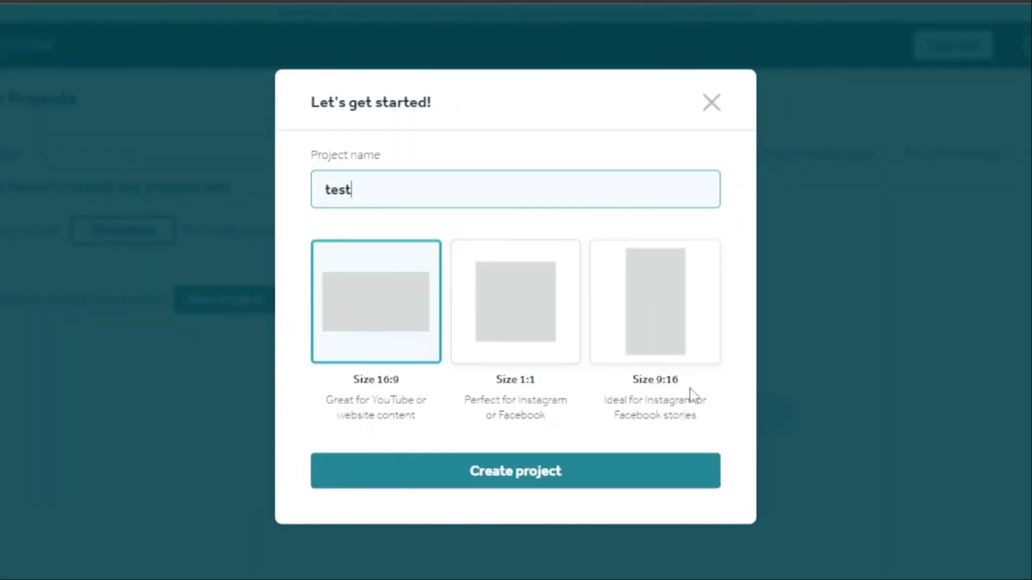
pyautogui.press('Return')
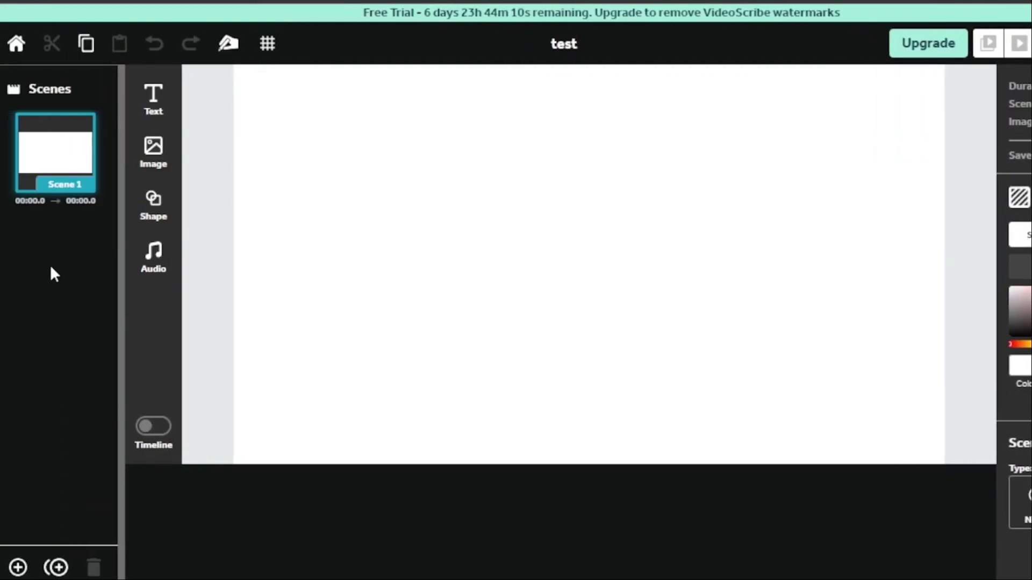
pyautogui.click(18, 568)
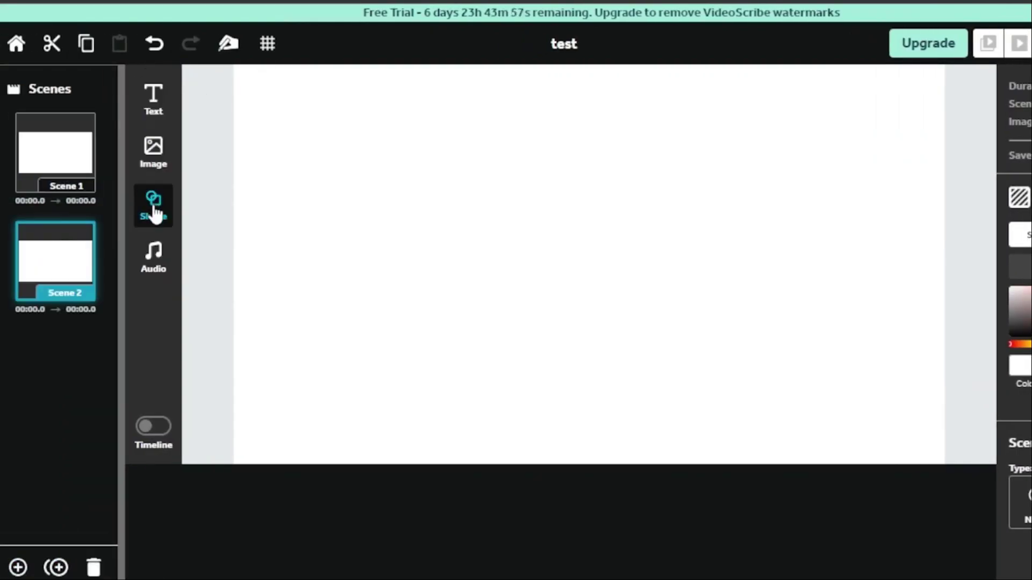
# Step: Browse the default drawing hand options and the hand types for the WELCOME text's entrance animation
pyautogui.click(228, 43)
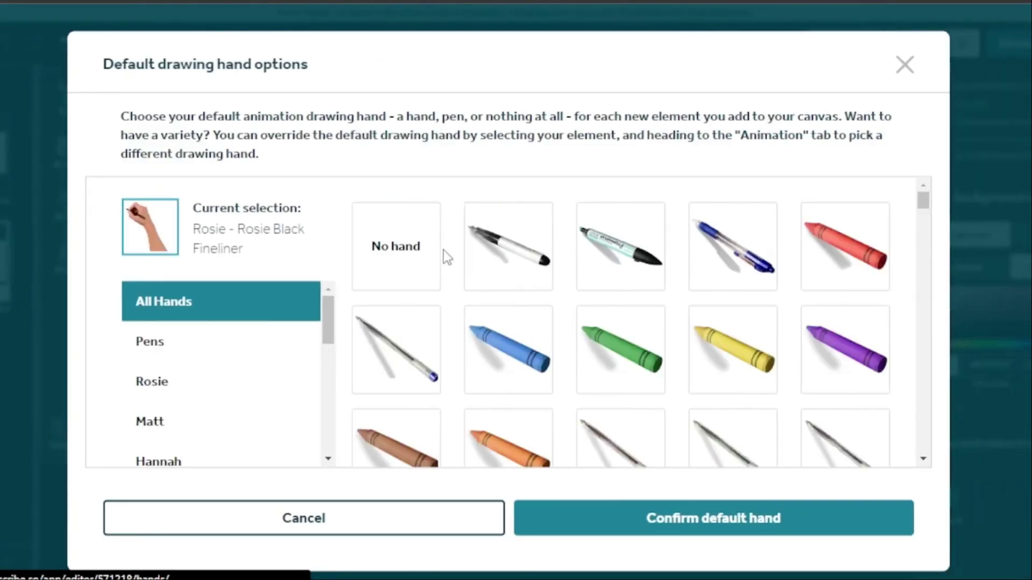
pyautogui.scroll(-3, 460, 327)
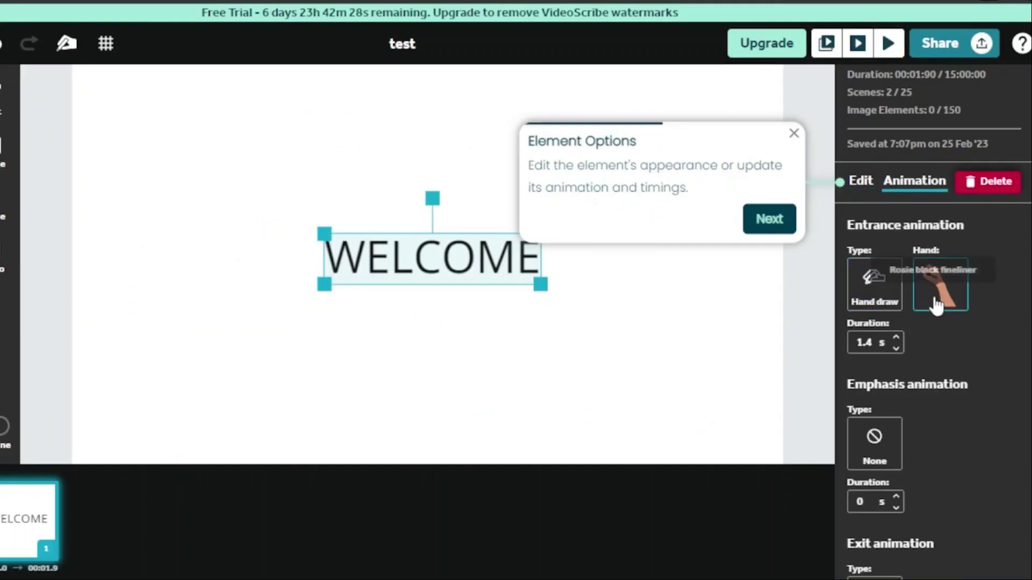
pyautogui.click(938, 275)
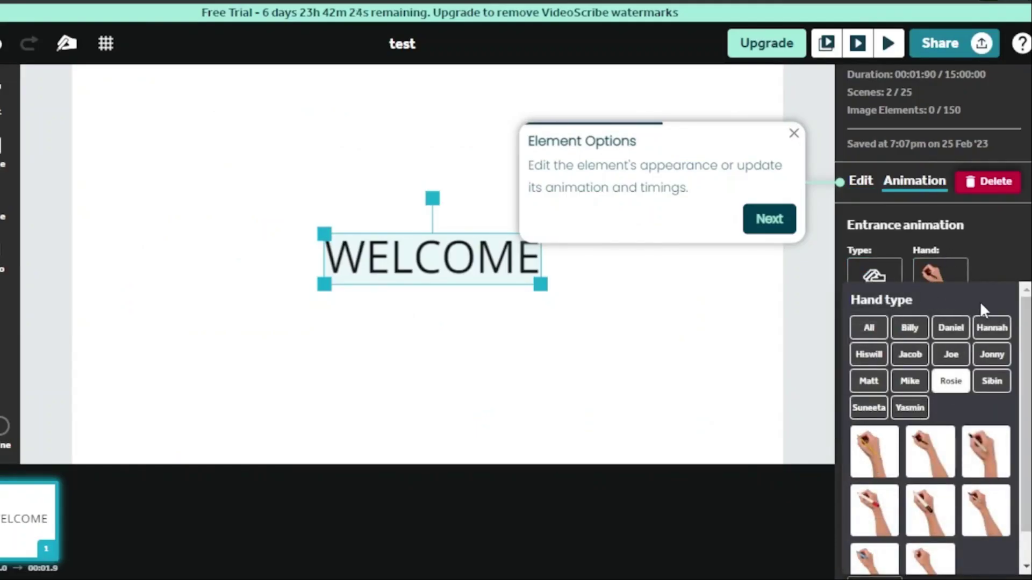
pyautogui.click(1017, 256)
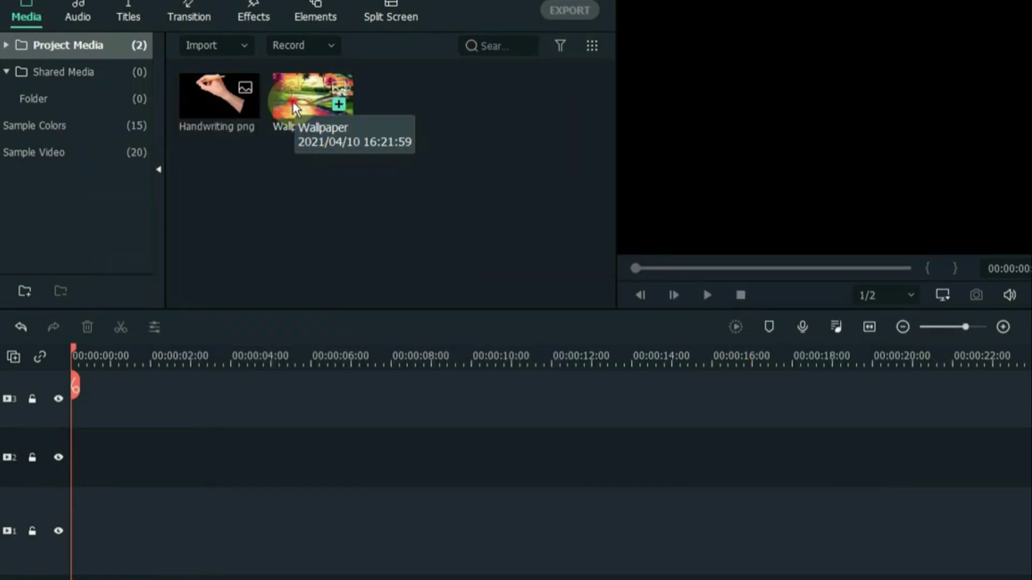
# Step: Switch to Filmora and stack Wallpaper on video track 1, the White sample color on track 2 and Handwriting png on track 3
pyautogui.moveTo(296, 110); pyautogui.dragTo(80, 483)
pyautogui.moveTo(211, 97)
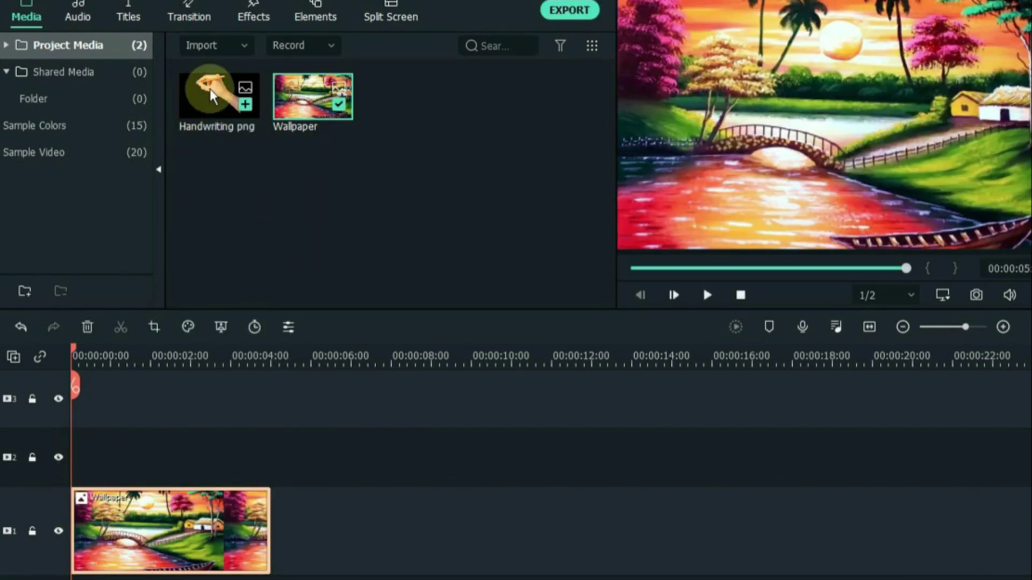
pyautogui.moveTo(212, 110); pyautogui.dragTo(81, 384)
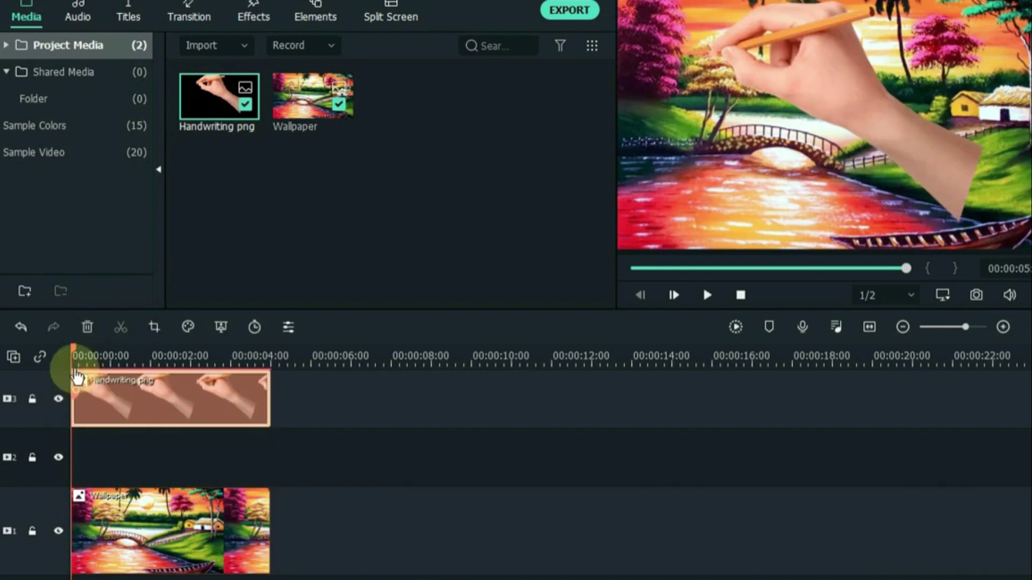
pyautogui.click(120, 129)
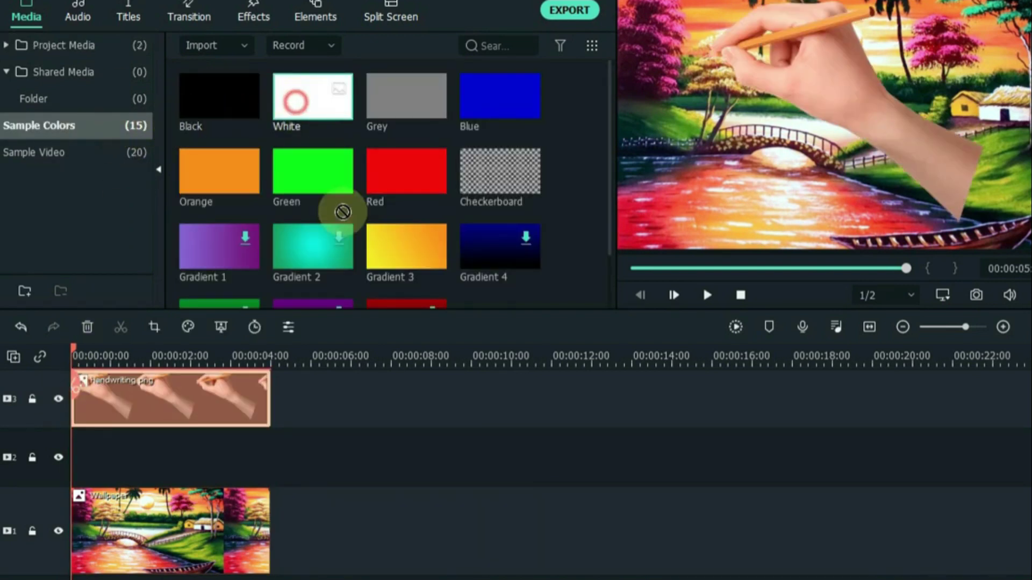
pyautogui.moveTo(342, 211); pyautogui.dragTo(64, 460)
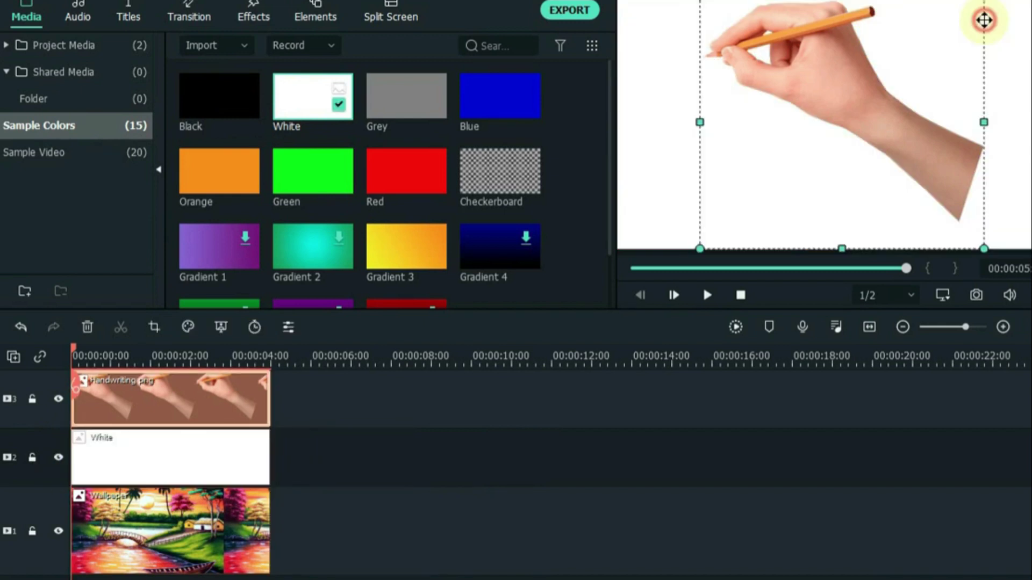
# Step: Rotate the handwriting image clockwise so the forearm points downward, and move it toward the upper-left of the frame
pyautogui.moveTo(984, 20); pyautogui.dragTo(985, 51)
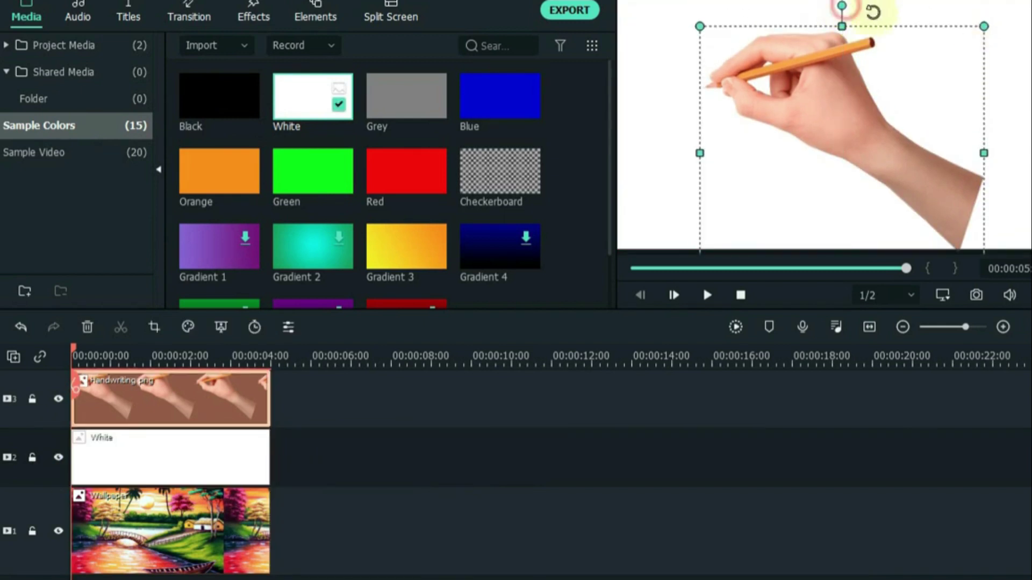
pyautogui.moveTo(872, 12); pyautogui.dragTo(928, 38)
pyautogui.moveTo(1028, 136); pyautogui.dragTo(1030, 129)
pyautogui.moveTo(954, 63); pyautogui.dragTo(767, 49)
# Step: Keyframe the hand down to Y -305.0 and the White layer down to Y -152.0 at about 2 s, and play the animation
pyautogui.doubleClick(164, 404)
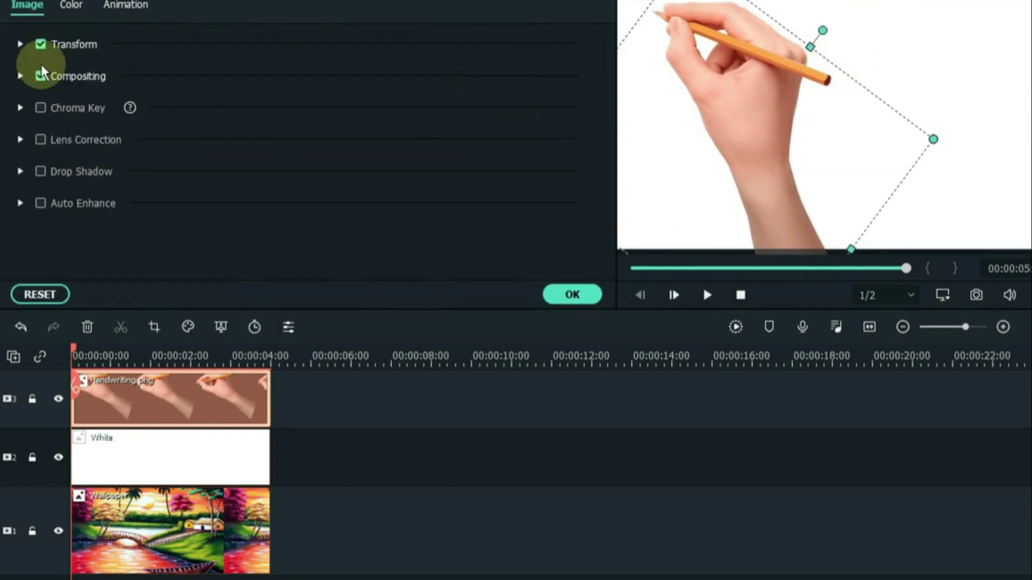
pyautogui.click(21, 44)
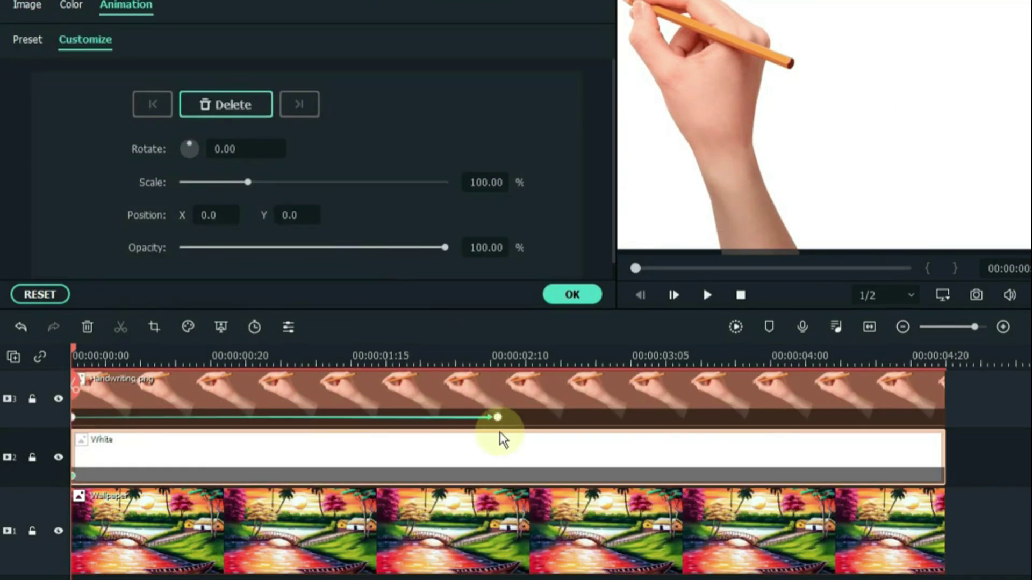
pyautogui.click(497, 418)
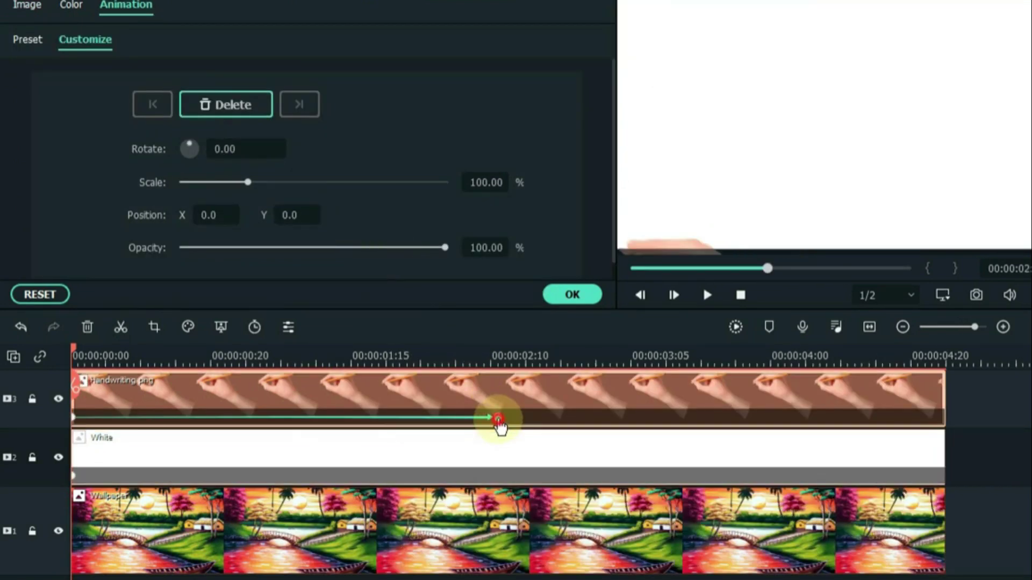
pyautogui.click(511, 454)
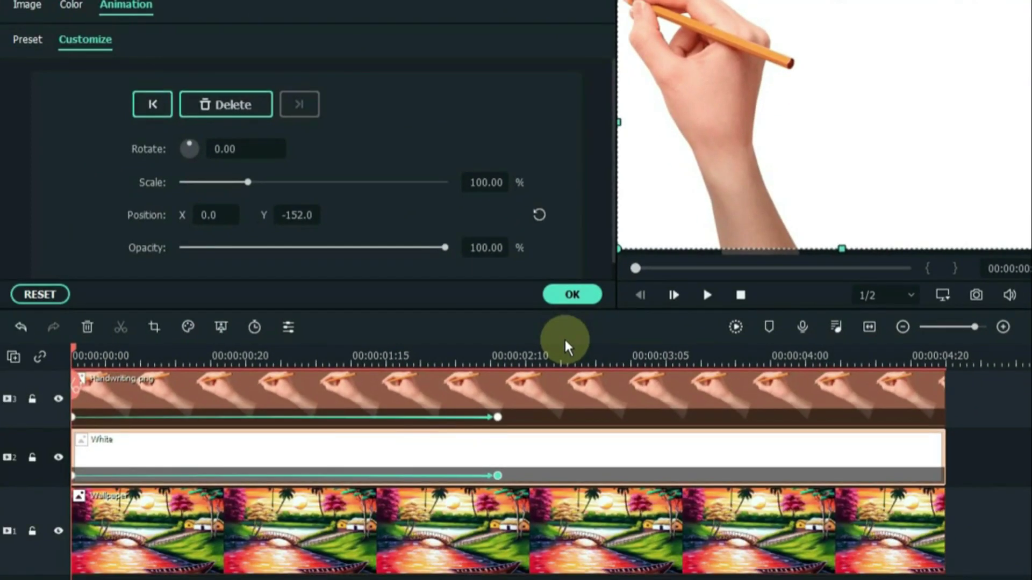
pyautogui.press('space')
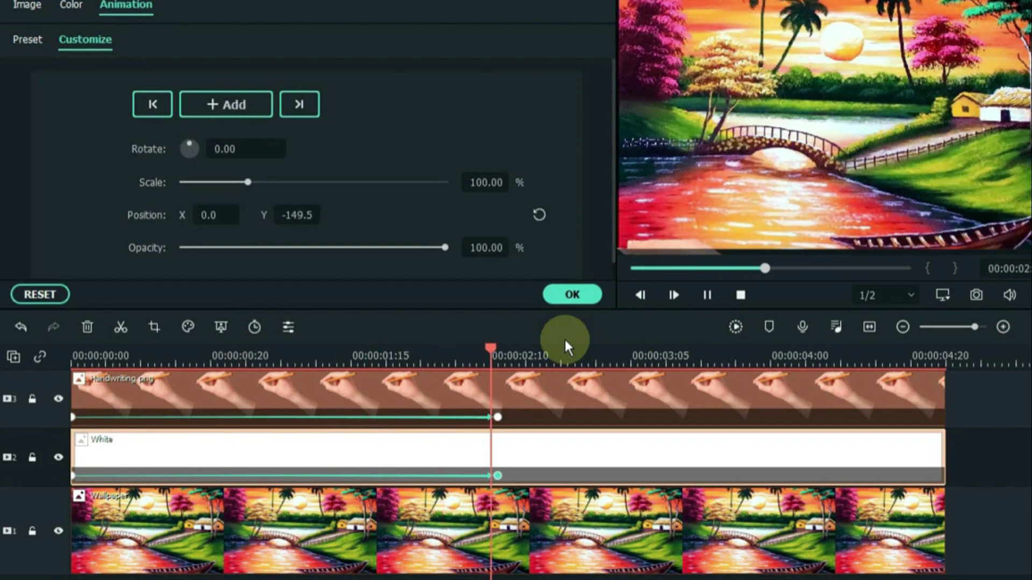
pyautogui.scroll(1, 154, 392)
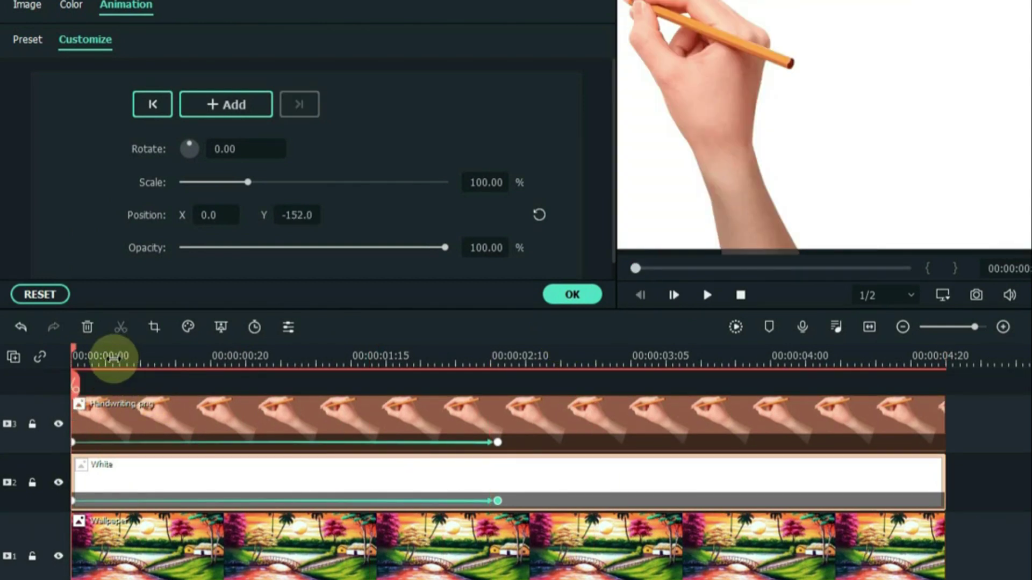